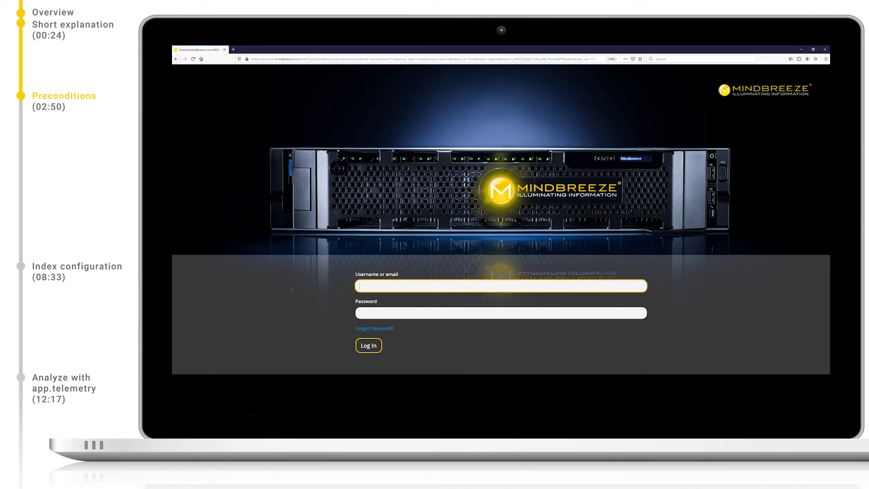
pyautogui.write('admin')
# Step: Sign in as admin and show Configuration's Network settings, scrolled to Credentials
pyautogui.press('Tab')
pyautogui.write('******')
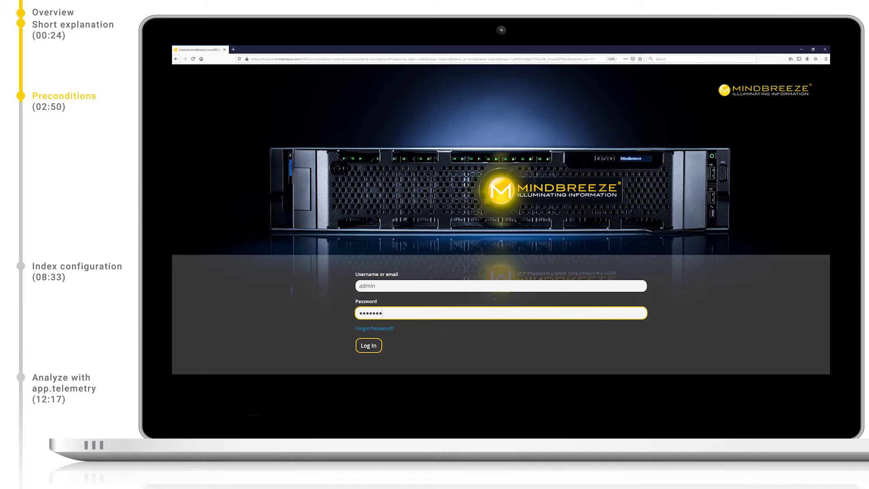
pyautogui.write('******')
pyautogui.press('Return')
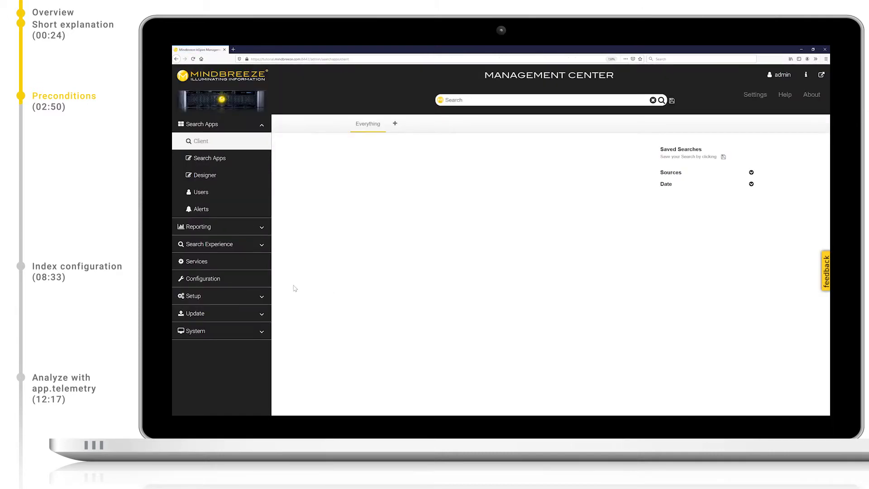
pyautogui.click(260, 284)
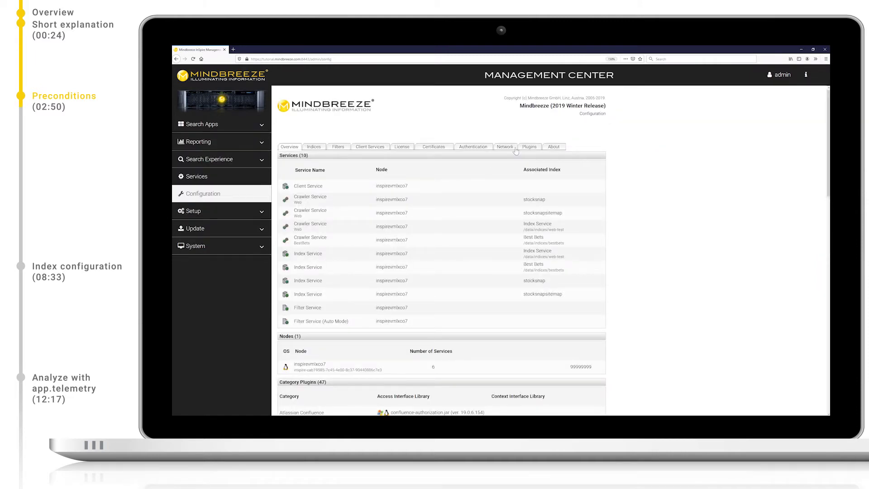
pyautogui.click(516, 150)
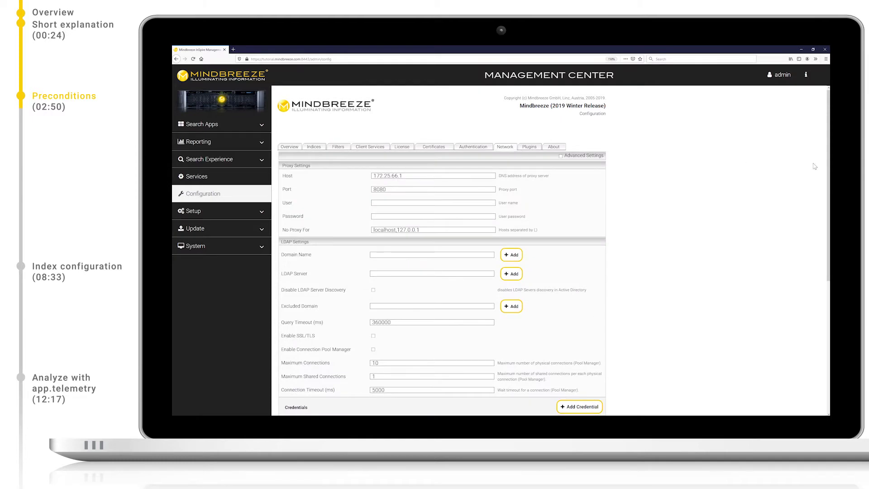
pyautogui.scroll(-5, 728, 275)
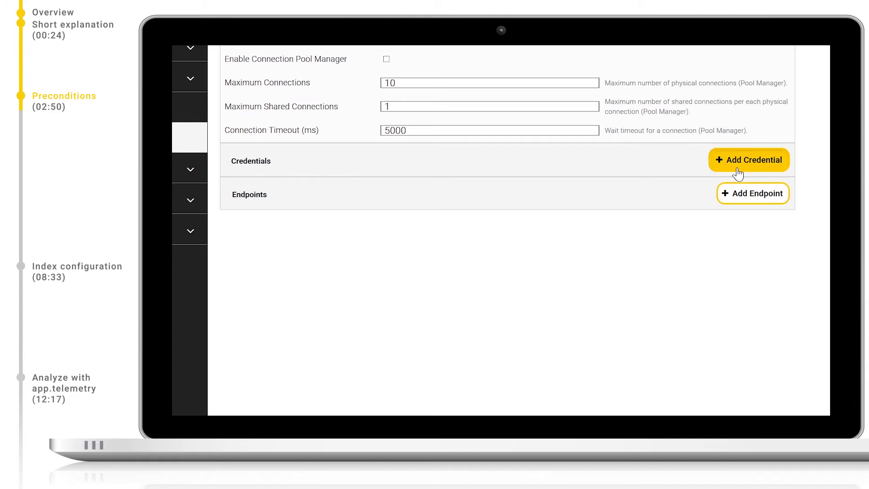
# Step: Create credential MySharePointServerADCredentials (trainingsrv, inspire.mindbreeze.com) and add a new endpoint entry
pyautogui.click(737, 170)
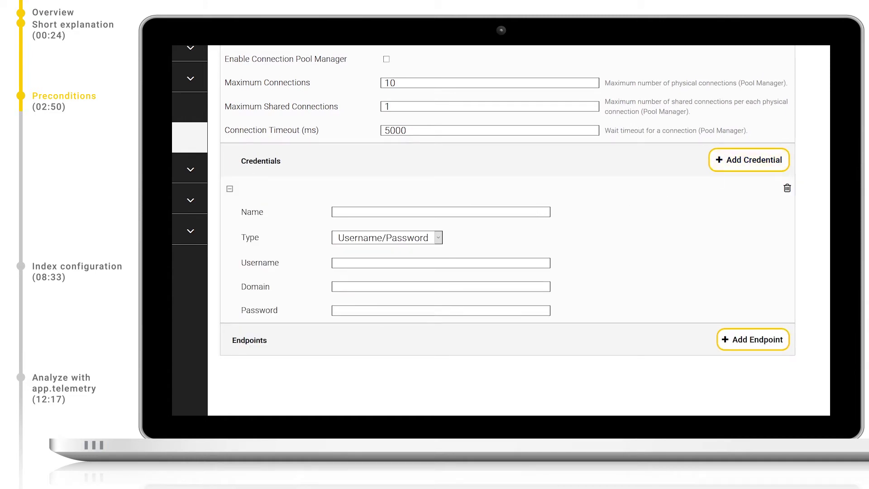
pyautogui.write('MySharePoint')
pyautogui.write('ServerADCredentials')
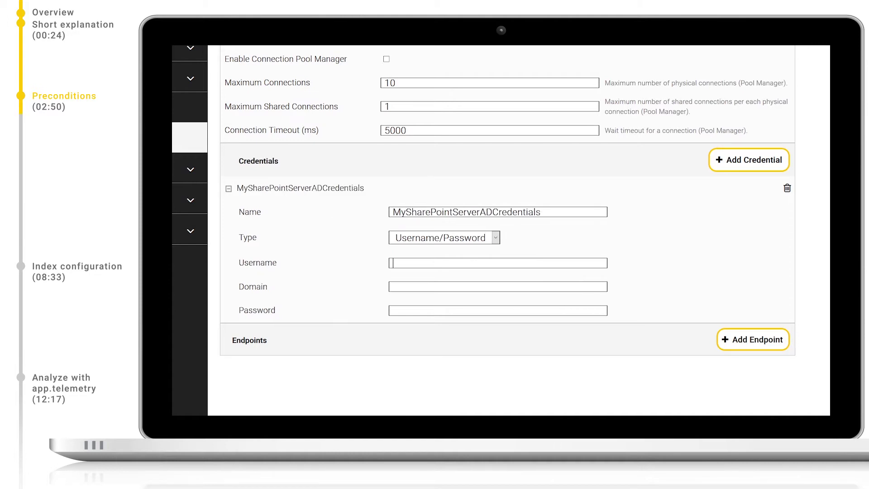
pyautogui.write('trainingsr')
pyautogui.write('v')
pyautogui.write('inspire.m')
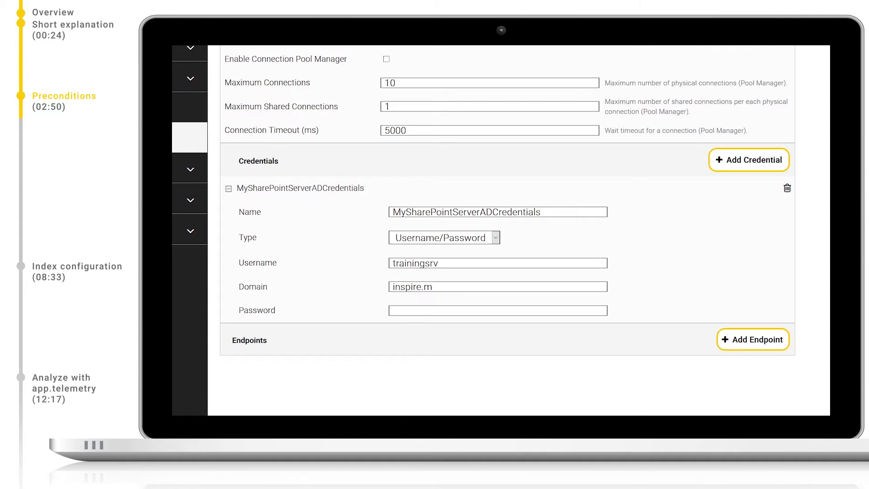
pyautogui.write('indbreeze.com')
pyautogui.write('**********')
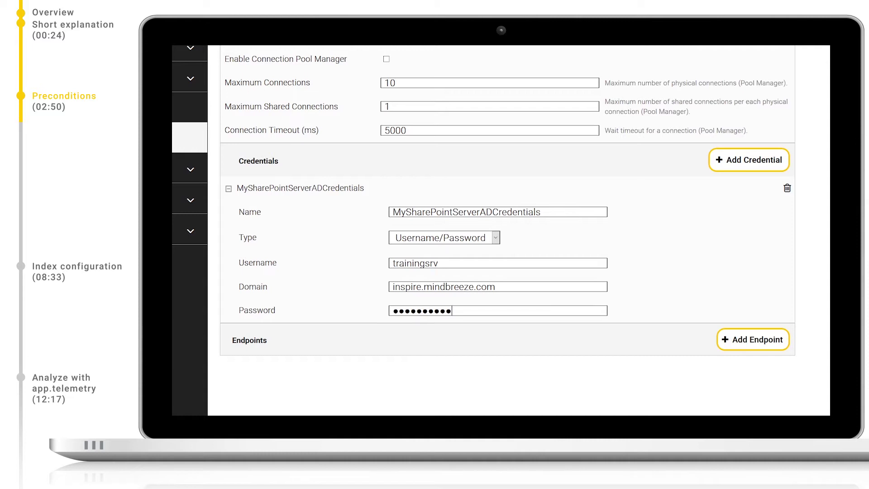
pyautogui.write('********')
pyautogui.click(750, 348)
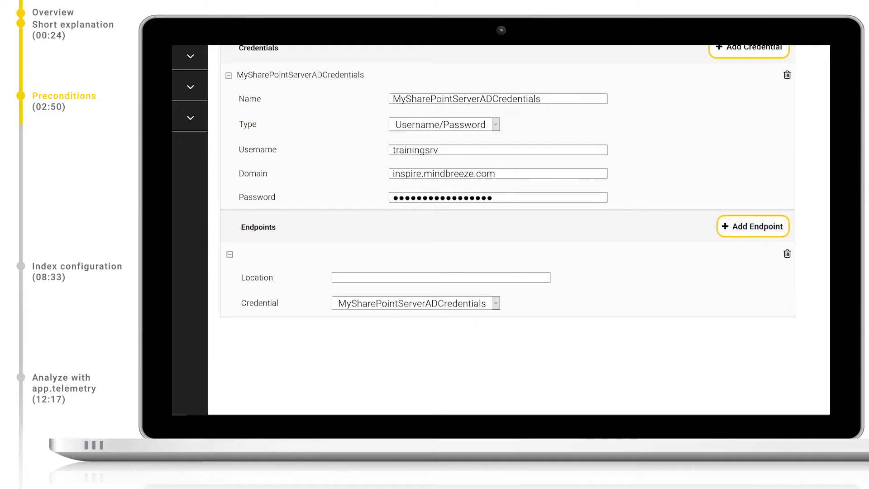
pyautogui.write('https://')
pyautogui.write('inspiremssps.m')
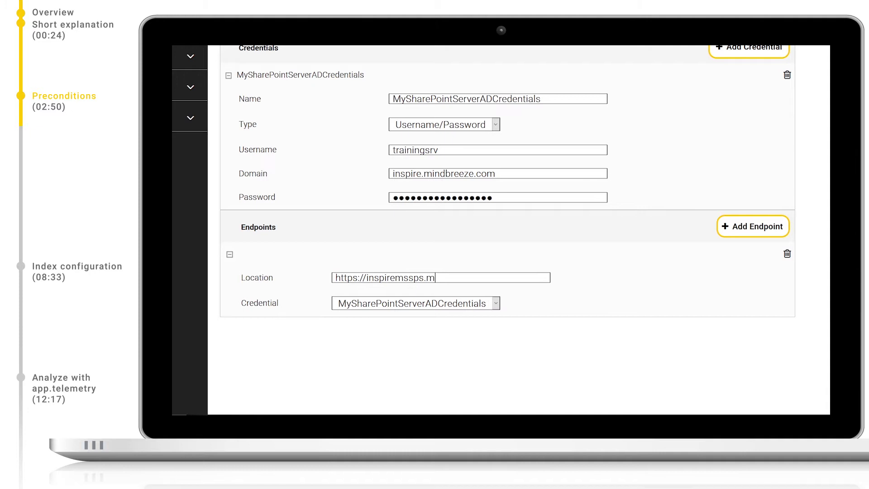
pyautogui.write('indbreeze.com')
# Step: Give the endpoint MySharePointServerADCredentials and register LDAP server inspire.mindbreeze.com
pyautogui.click(497, 305)
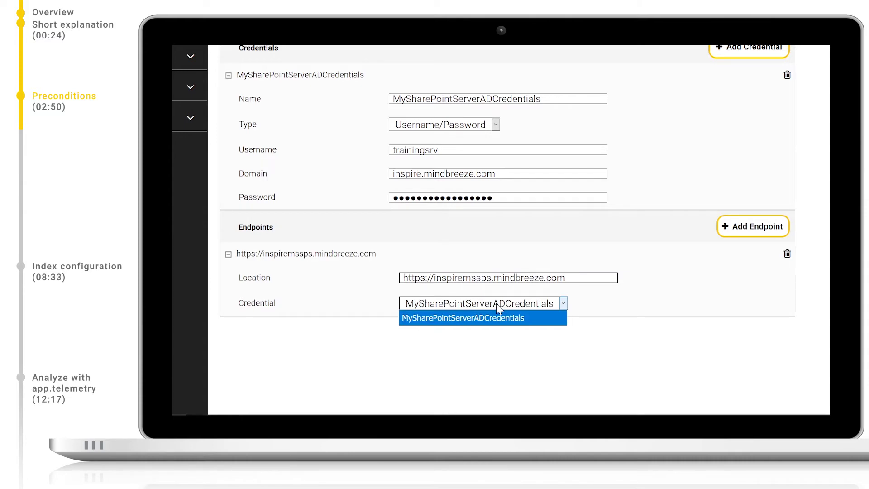
pyautogui.click(496, 304)
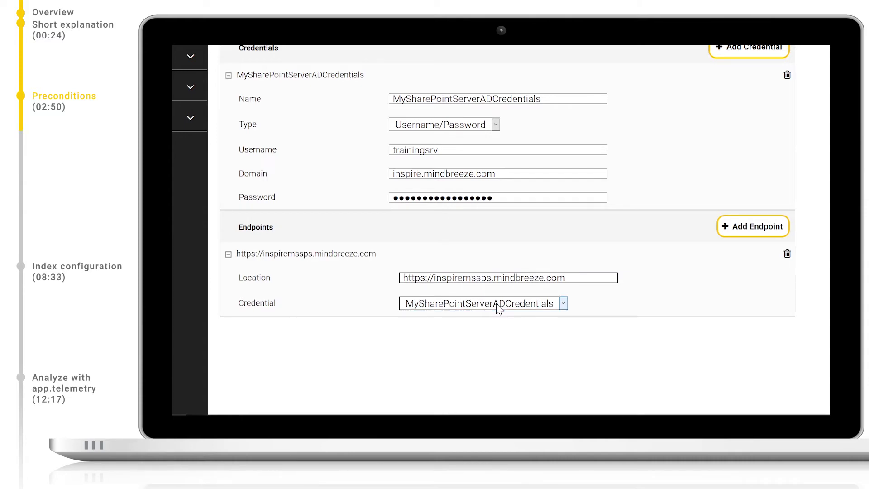
pyautogui.scroll(10, 499, 309)
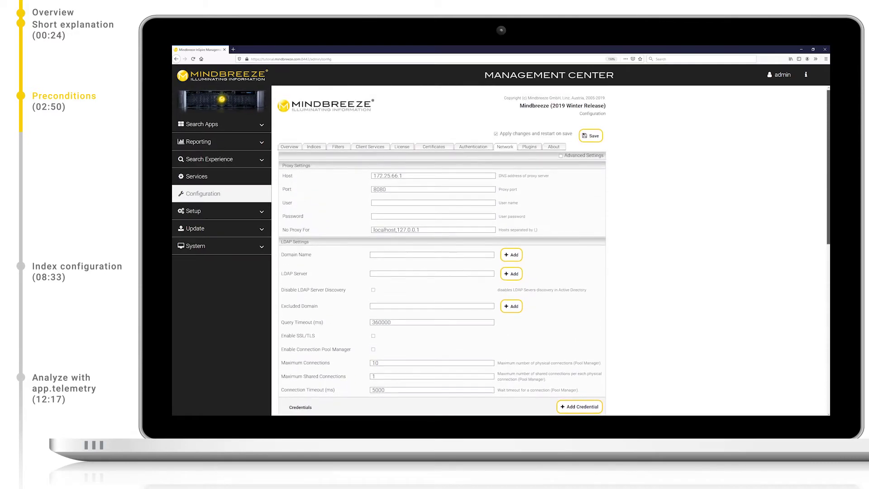
pyautogui.click(432, 273)
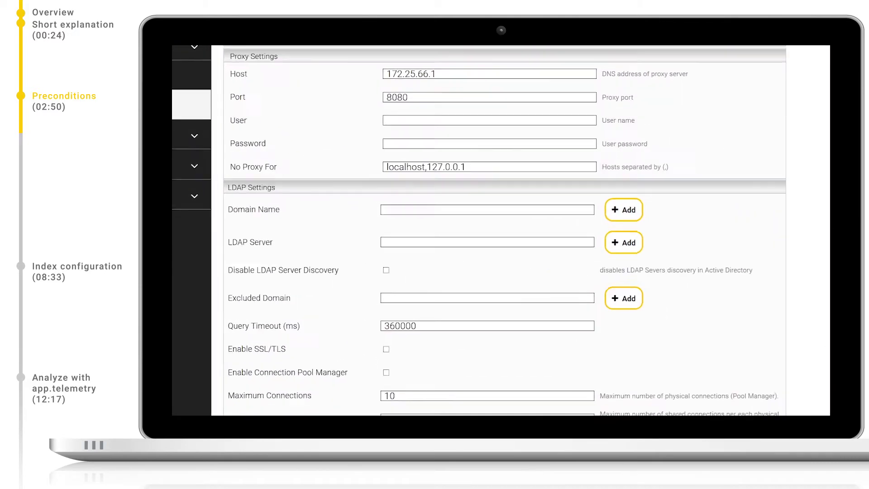
pyautogui.write('nspire.mi')
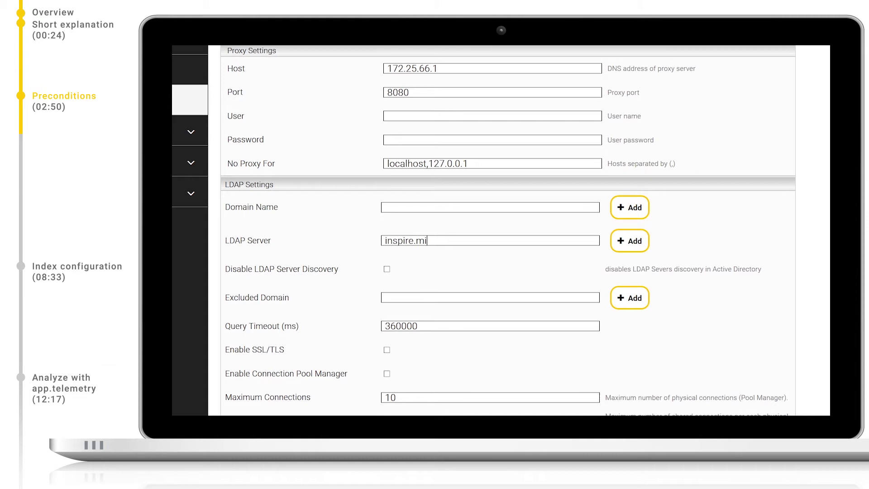
pyautogui.write('ndbreeze.com')
pyautogui.click(637, 248)
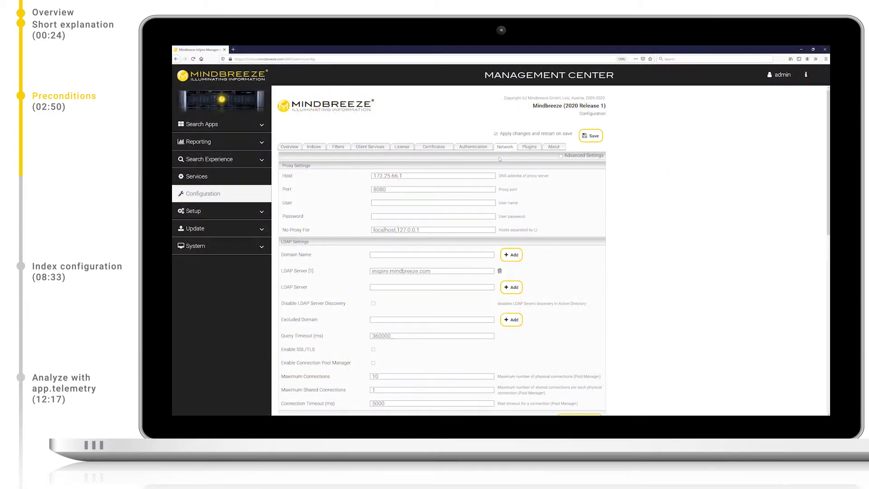
# Step: Add a new service in the index settings and rename it to 'ldap Cache'
pyautogui.click(323, 149)
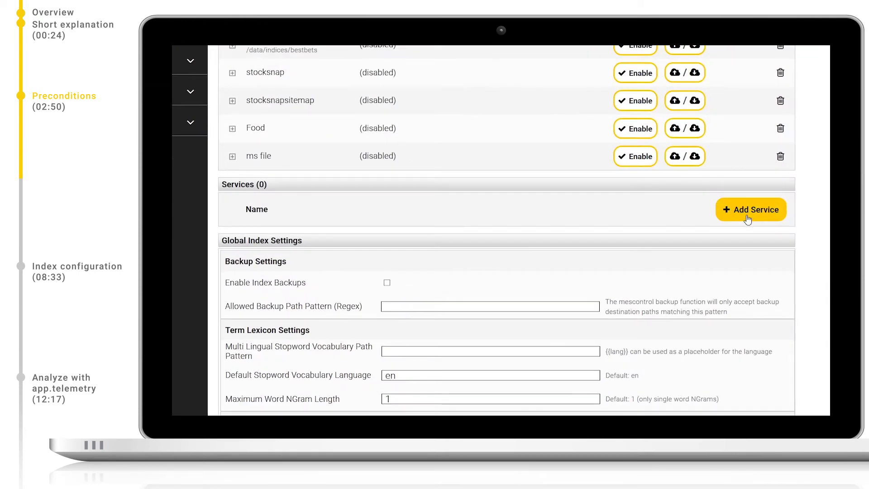
pyautogui.click(747, 219)
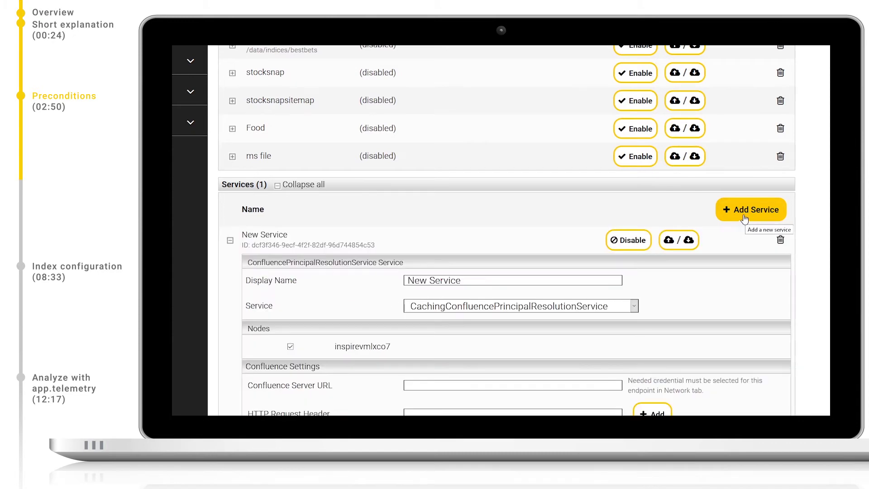
pyautogui.doubleClick(502, 281)
pyautogui.tripleClick(502, 280)
pyautogui.write('ldap')
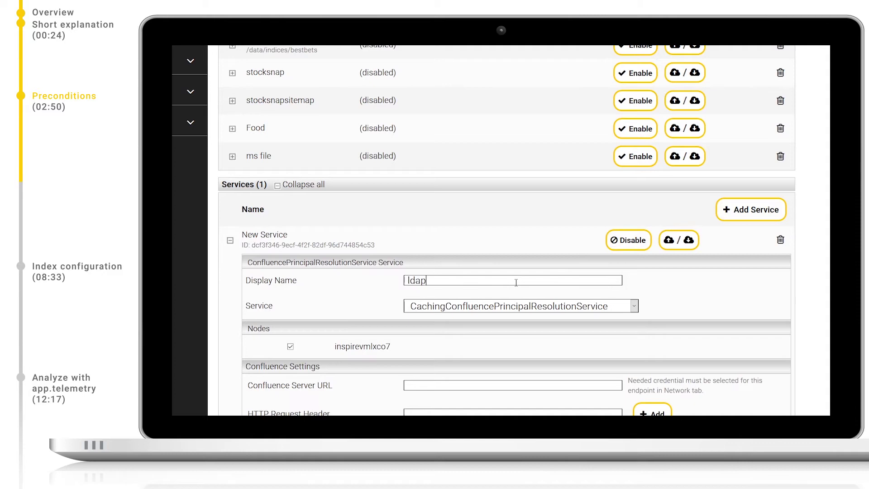
pyautogui.write(' Cache')
# Step: Make it CachingLdapPrincipalResolution on host inspire.mindbreeze.com with MySharePointADCredentials
pyautogui.click(623, 310)
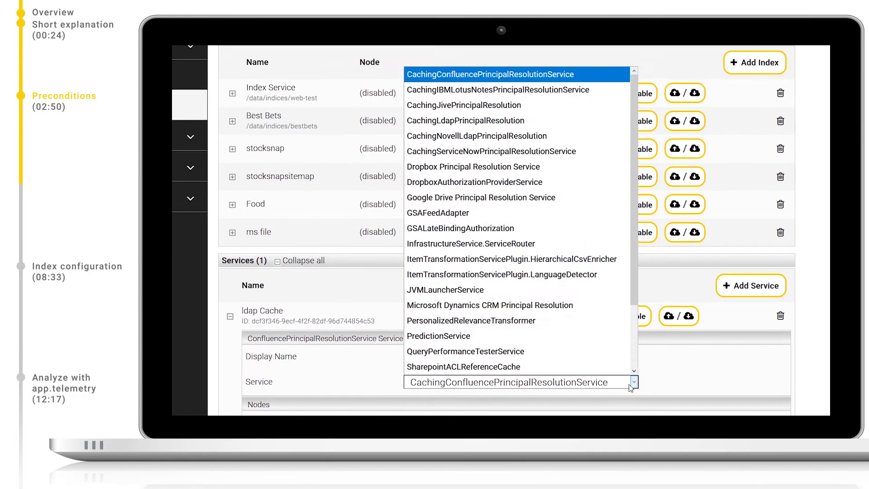
pyautogui.click(569, 122)
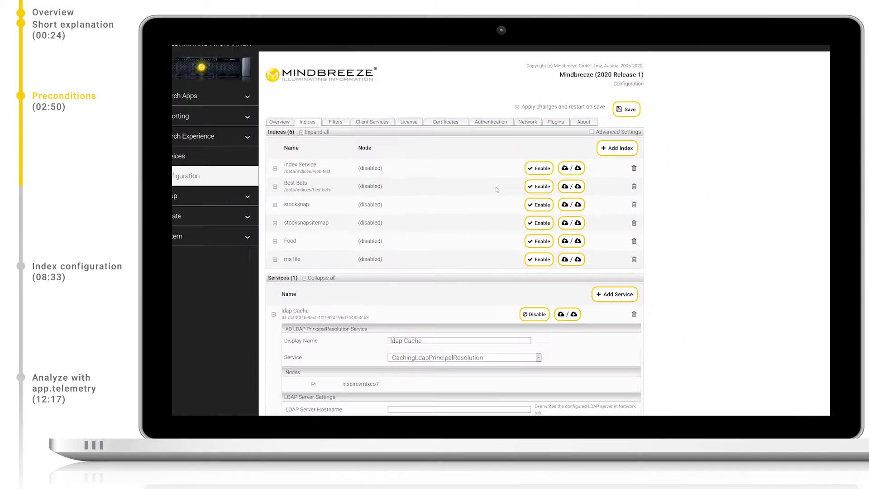
pyautogui.scroll(-3, 553, 250)
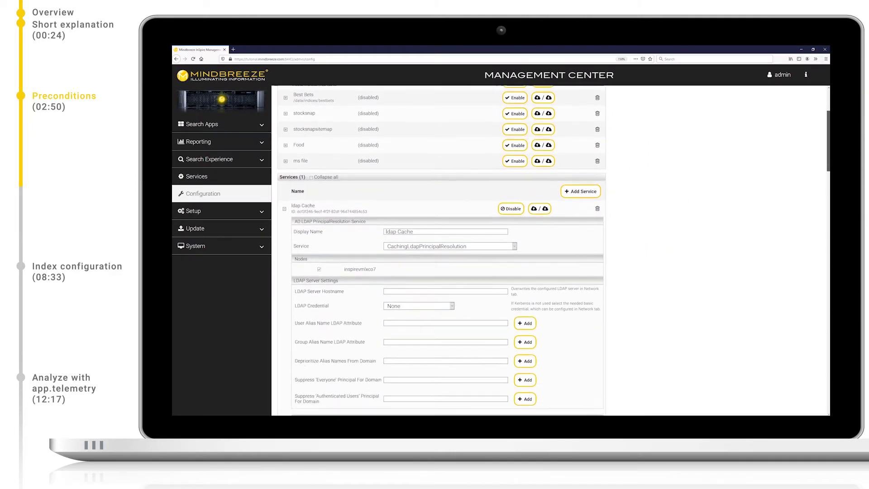
pyautogui.scroll(-5, 553, 250)
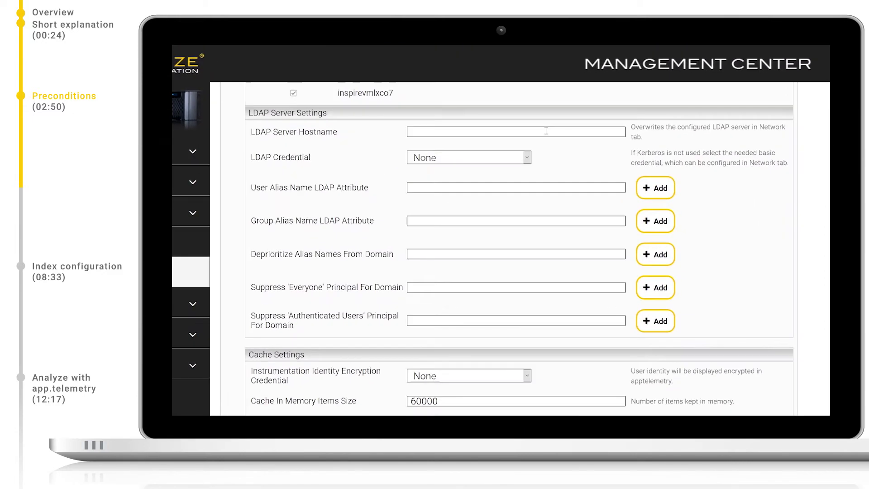
pyautogui.write('inspire.mindbr')
pyautogui.write('eeze.com')
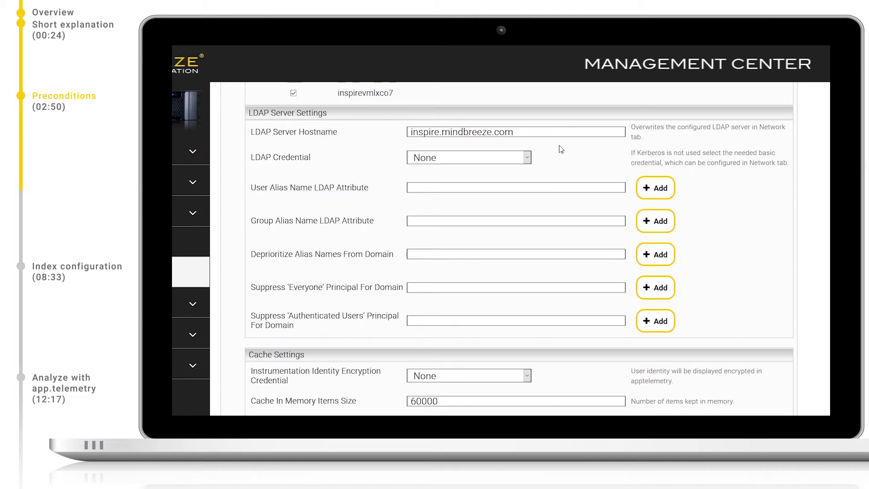
pyautogui.click(530, 160)
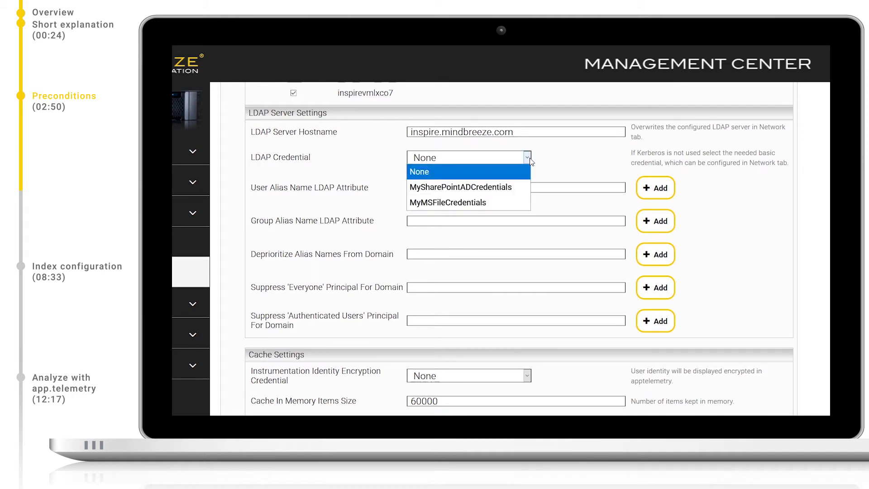
pyautogui.click(519, 189)
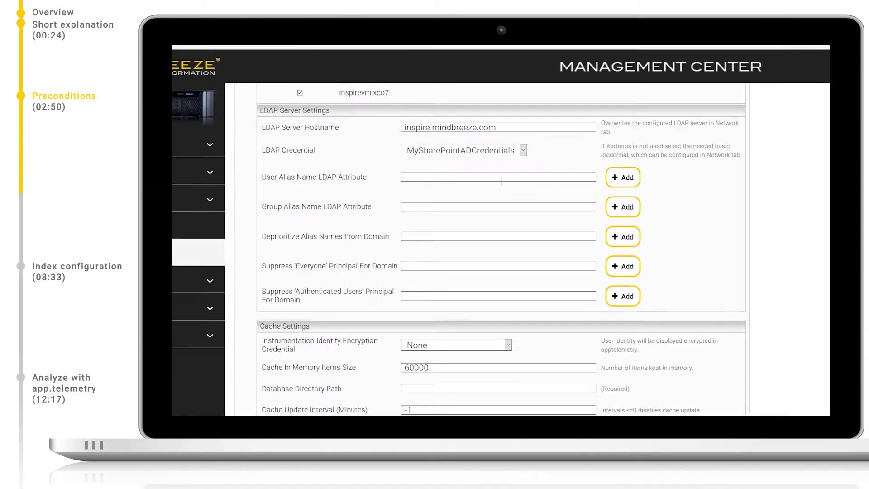
pyautogui.scroll(-2, 438, 251)
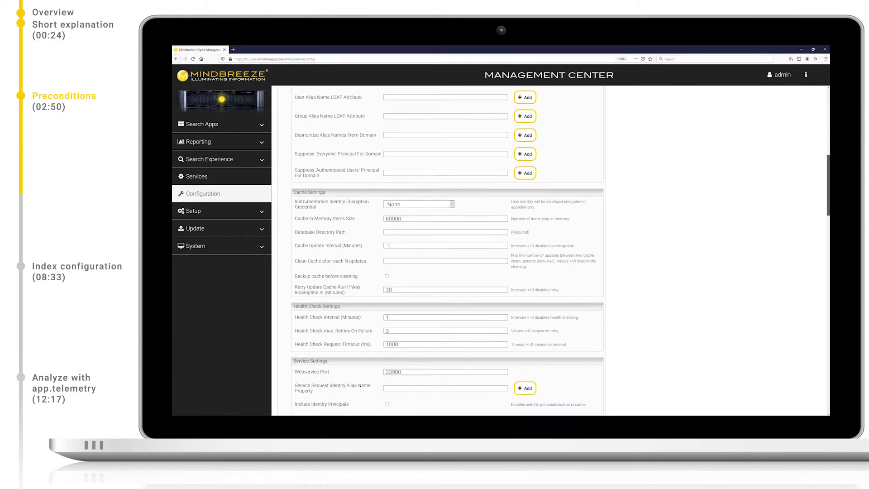
pyautogui.scroll(-2, 704, 248)
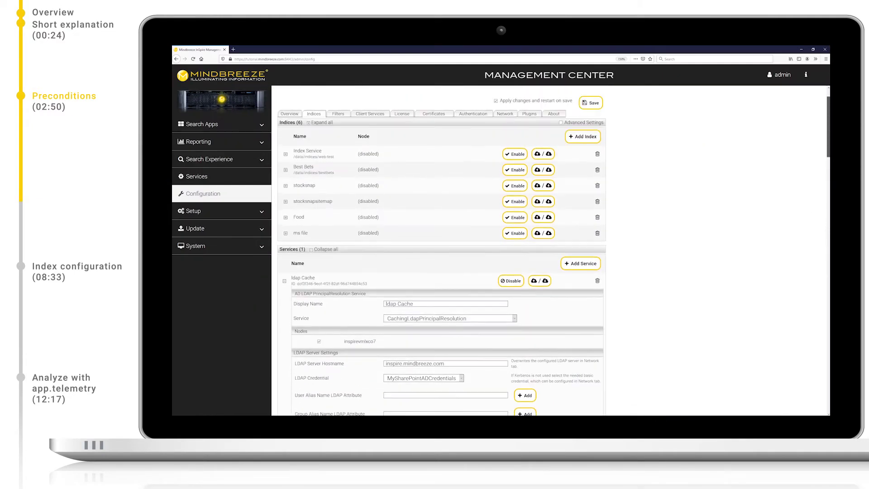
pyautogui.scroll(1, 441, 250)
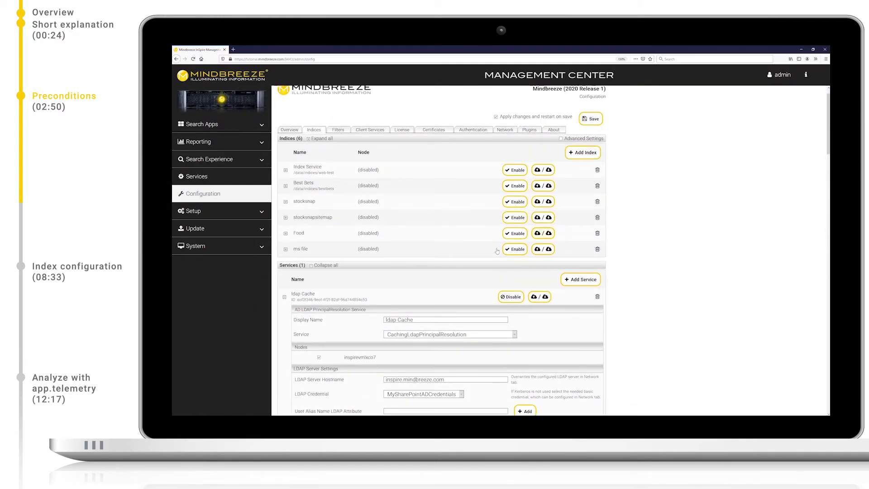
# Step: Collapse ldap Cache, then add another service and rename it 'Principal Cache'
pyautogui.click(231, 209)
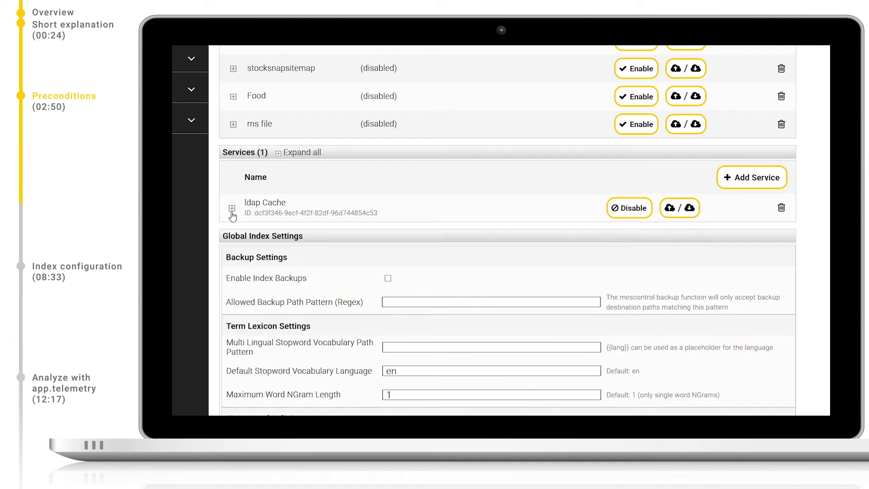
pyautogui.click(746, 179)
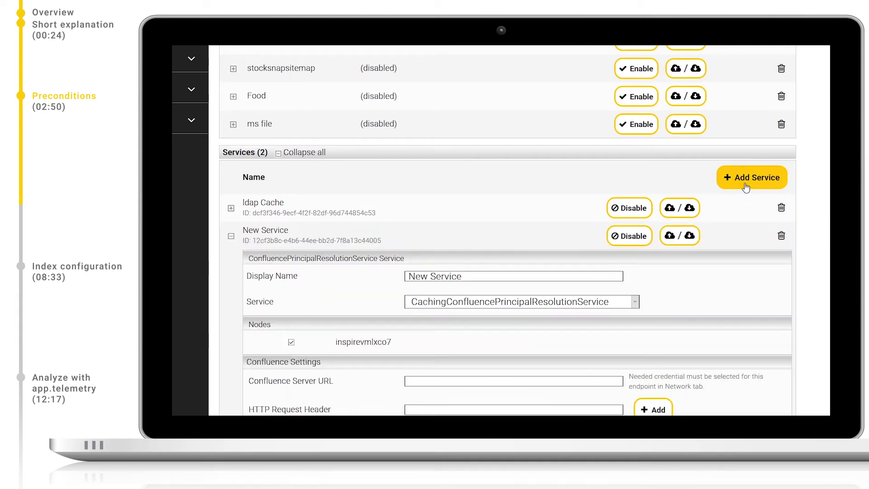
pyautogui.tripleClick(521, 275)
pyautogui.write('Princi')
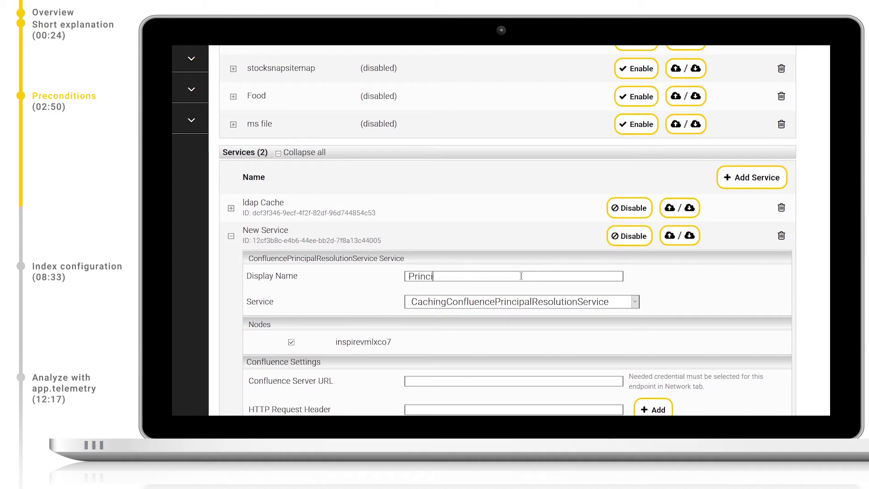
pyautogui.write('pal Cache')
pyautogui.click(634, 302)
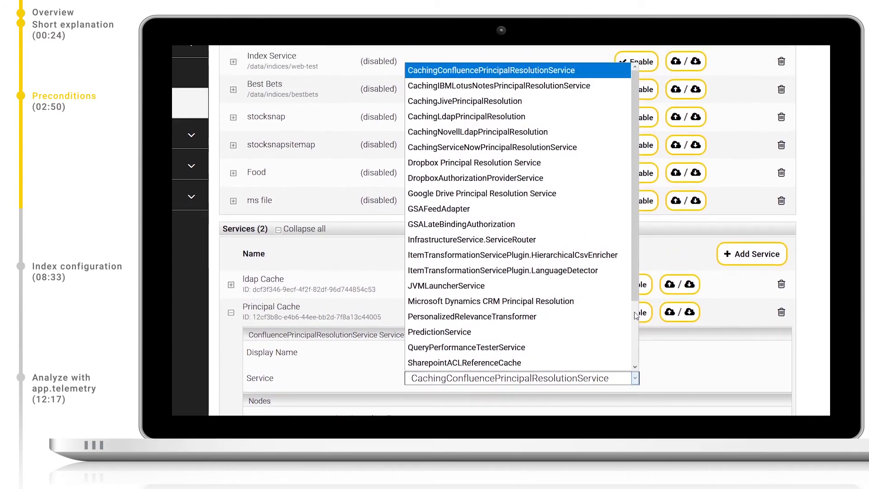
pyautogui.moveTo(635, 288); pyautogui.dragTo(632, 359)
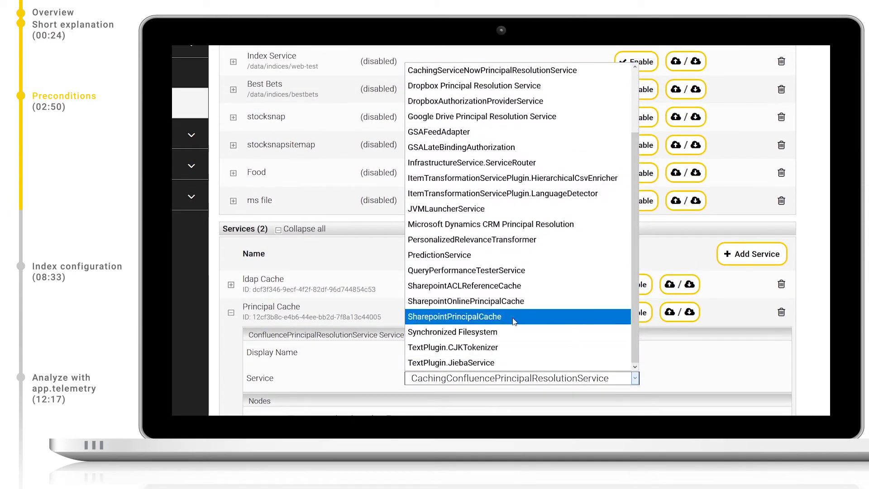
pyautogui.click(513, 317)
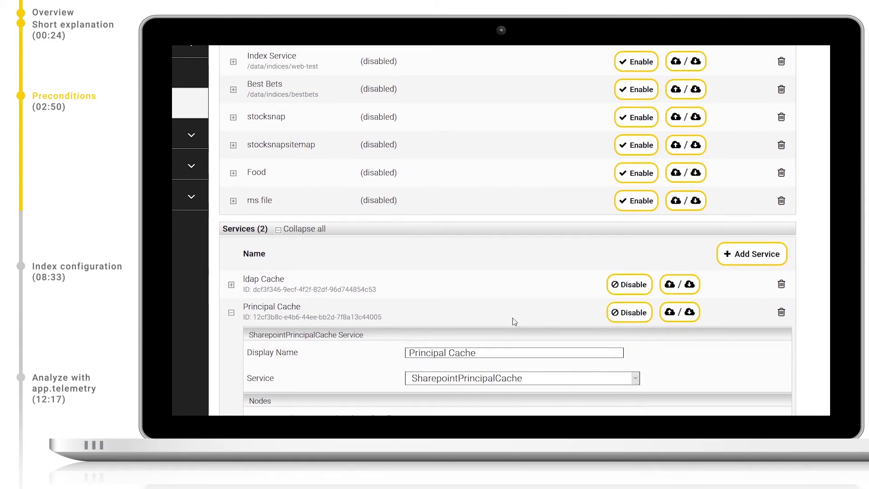
pyautogui.moveTo(827, 142); pyautogui.dragTo(827, 194)
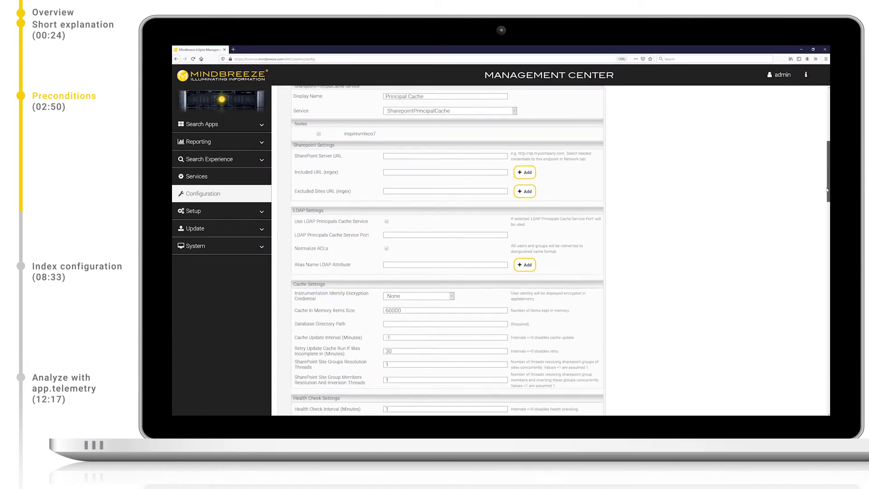
pyautogui.click(605, 170)
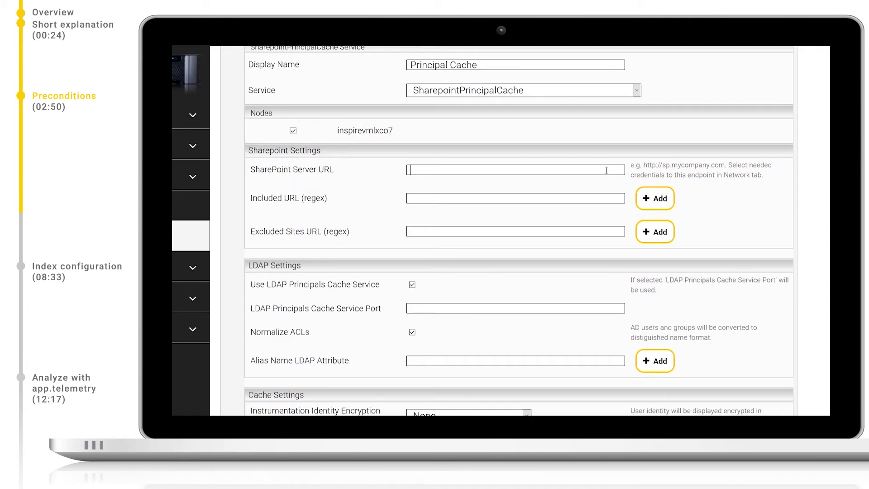
pyautogui.write('https://')
pyautogui.write('inspiremssps.min')
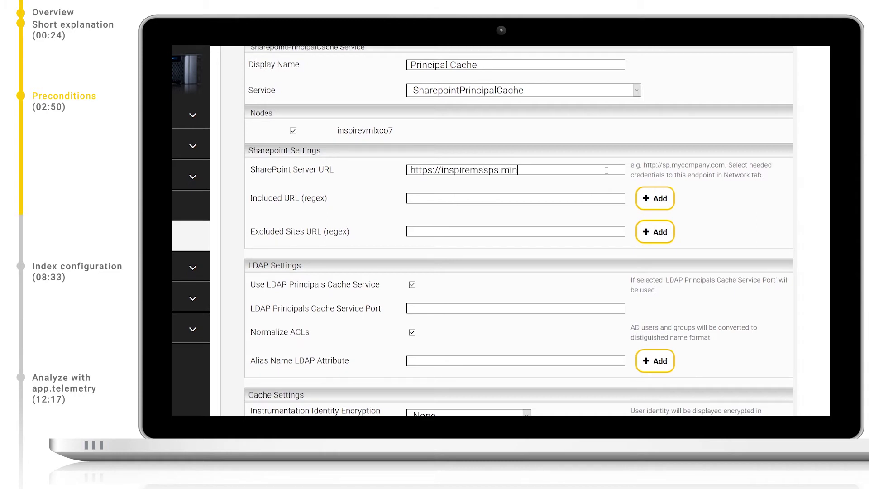
pyautogui.write('dbreeze.com')
pyautogui.scroll(-3, 448, 241)
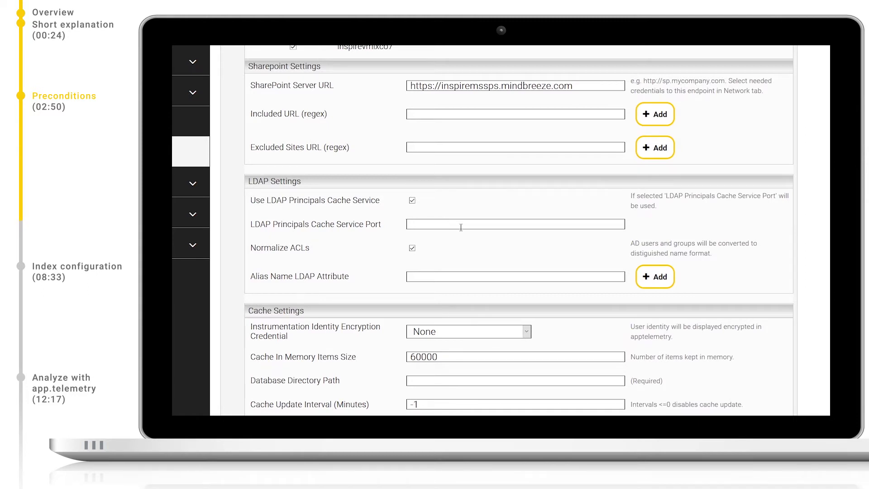
pyautogui.write('2390')
pyautogui.write('0')
pyautogui.scroll(-5, 447, 250)
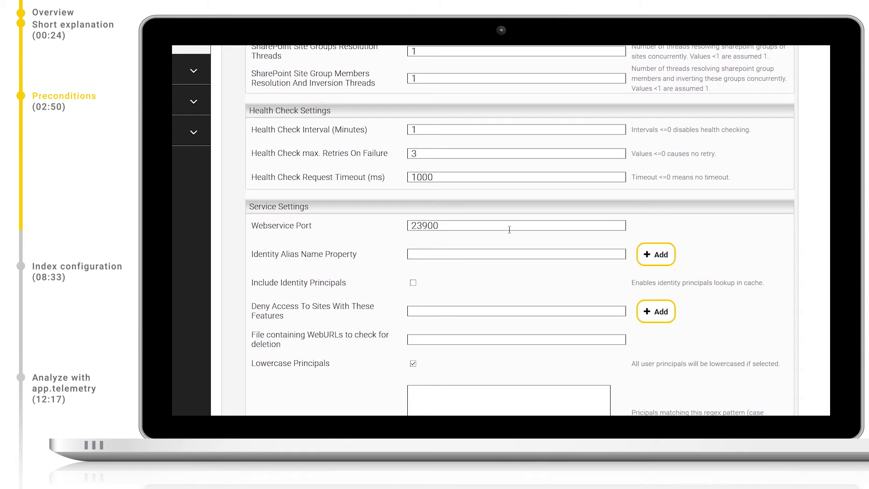
pyautogui.press('BackSpace')
pyautogui.write('1')
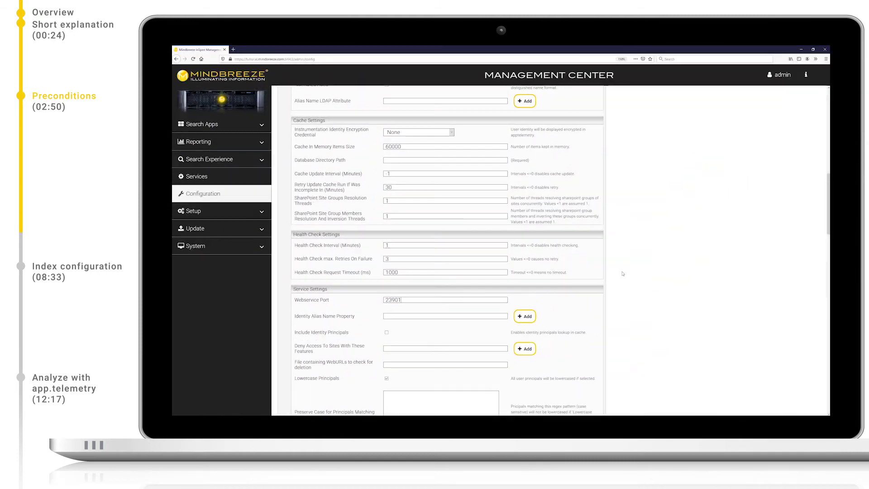
pyautogui.scroll(2, 442, 251)
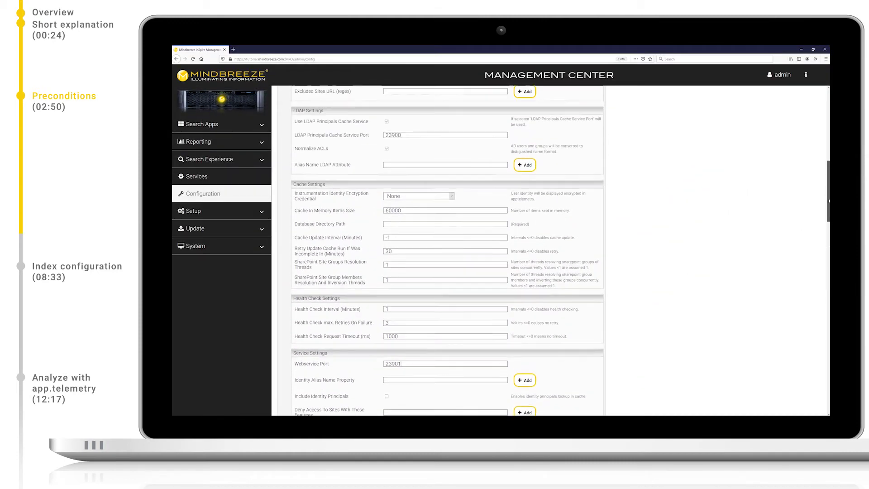
pyautogui.scroll(5, 441, 251)
pyautogui.scroll(5, 442, 251)
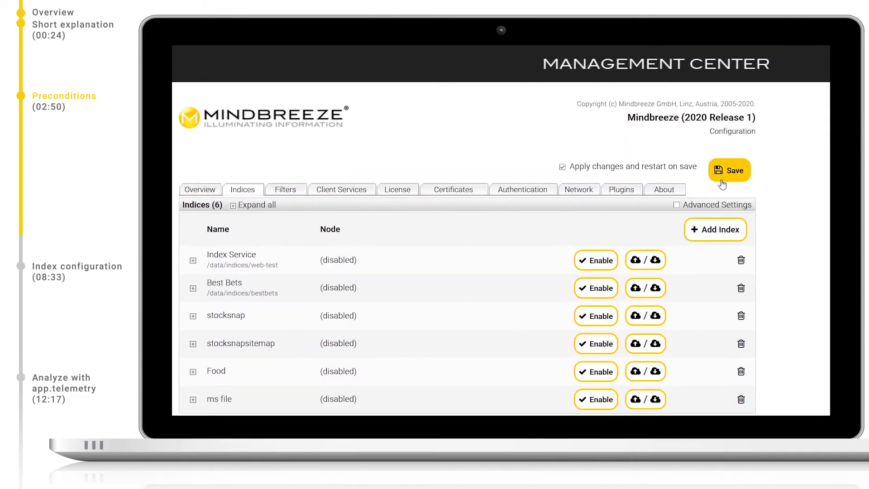
# Step: Save the configuration with 'Apply changes and restart on save' enabled
pyautogui.click(722, 183)
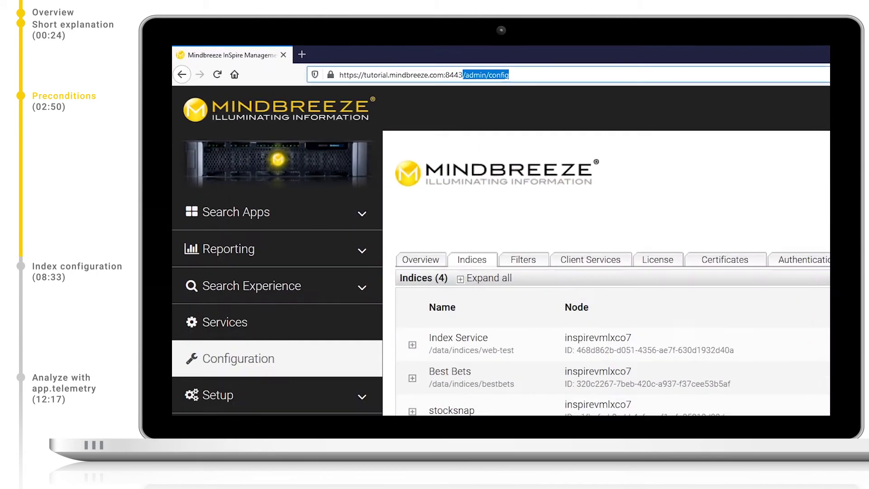
pyautogui.press('BackSpace')
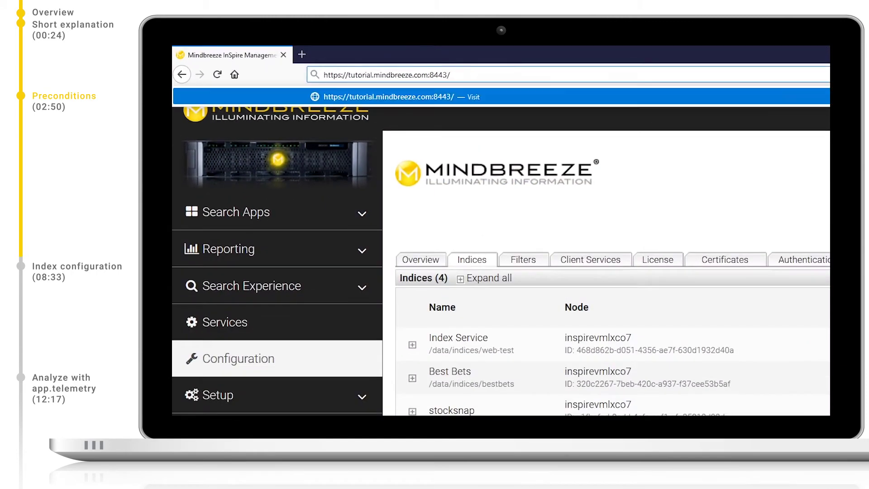
pyautogui.write('cache/239')
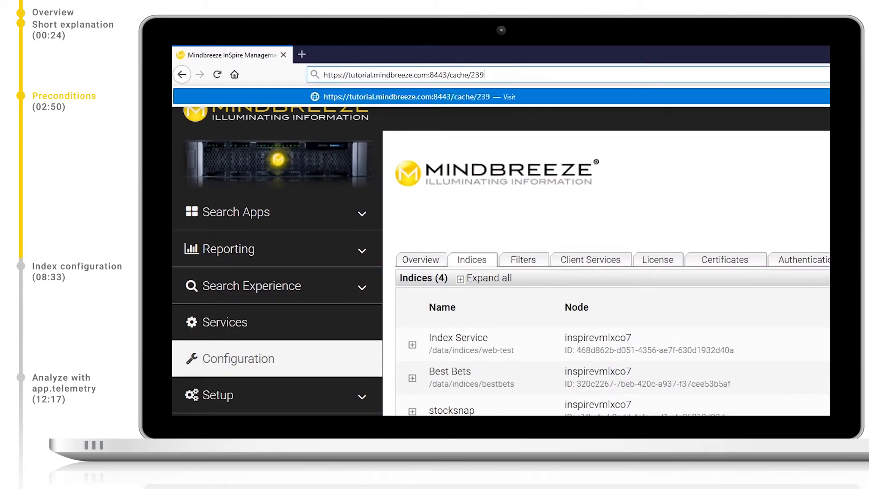
pyautogui.write('00/')
pyautogui.press('Return')
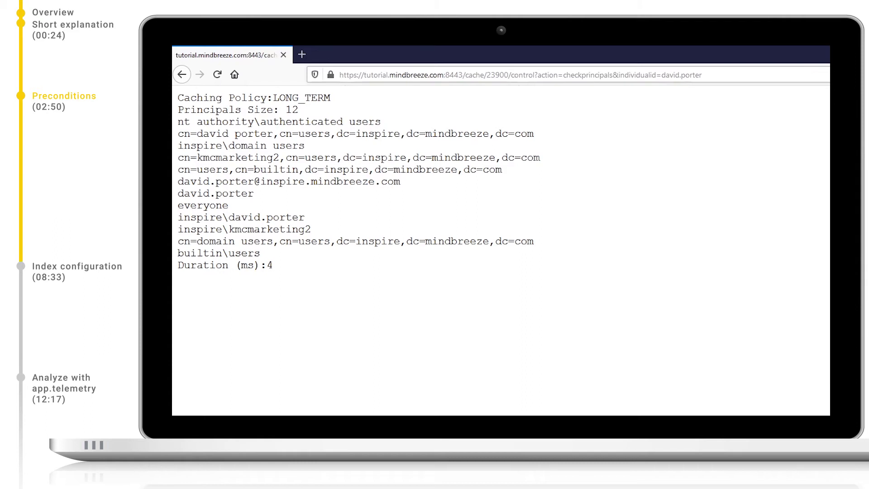
pyautogui.hotkey('ctrl', 'l')
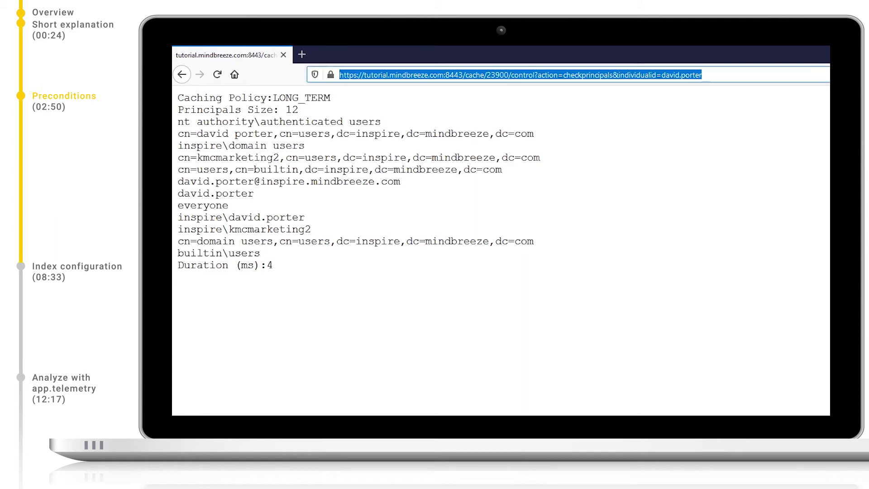
pyautogui.press('End')
pyautogui.press('BackSpace')
pyautogui.write('1')
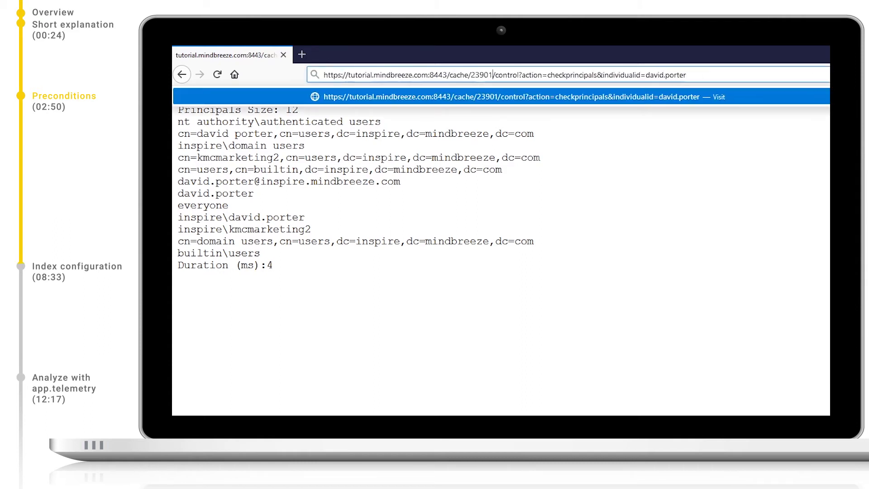
pyautogui.press('Return')
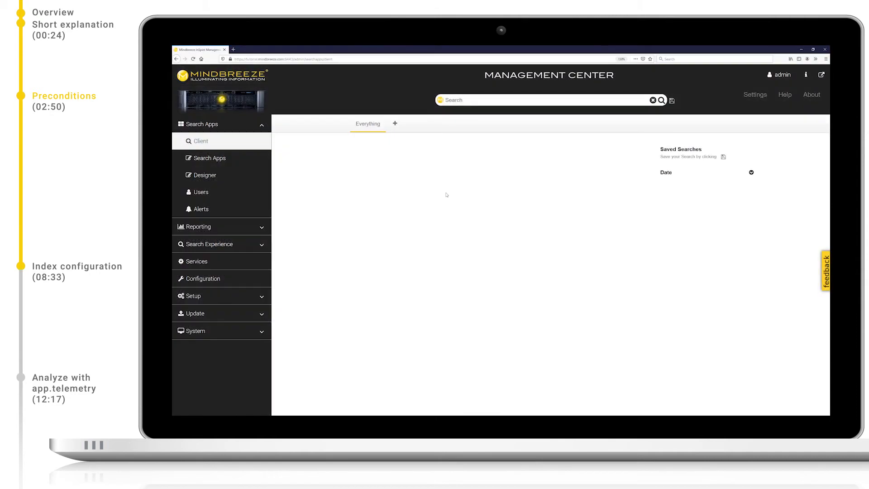
# Step: Add a Microsoft SharePoint index on inspirevmlxco7 via Web Client Service, named 'sharepoint'
pyautogui.click(252, 278)
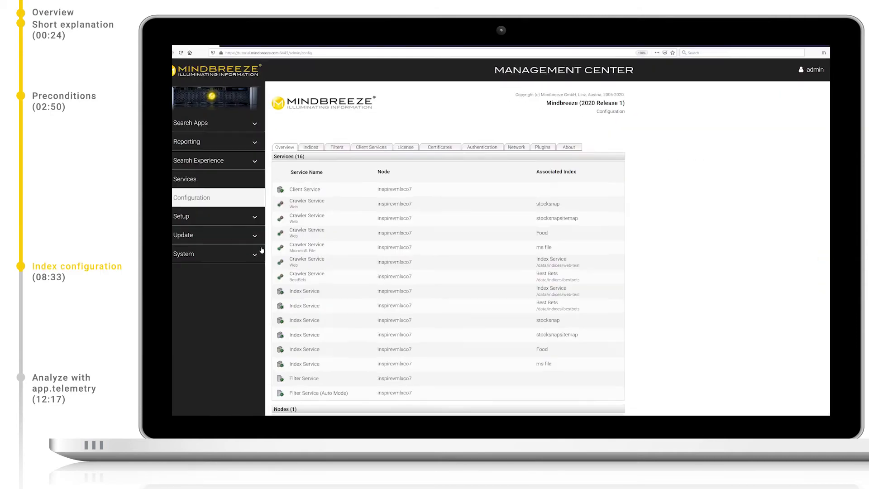
pyautogui.click(290, 153)
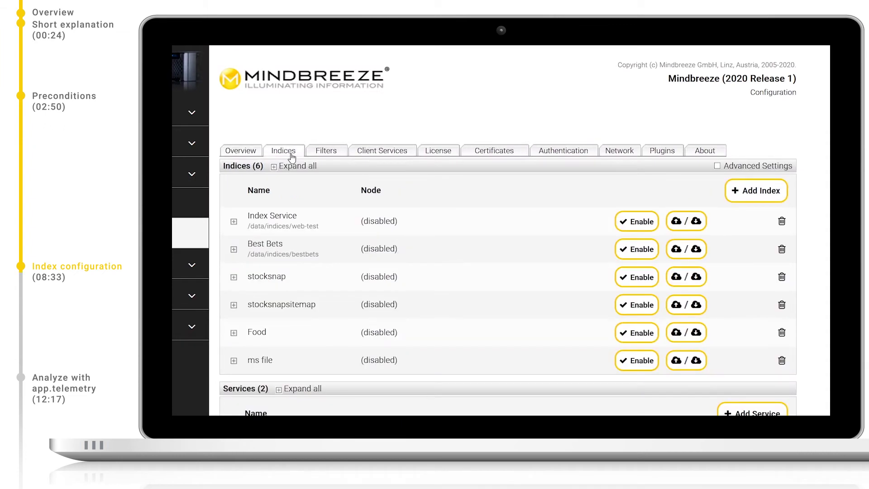
pyautogui.click(756, 190)
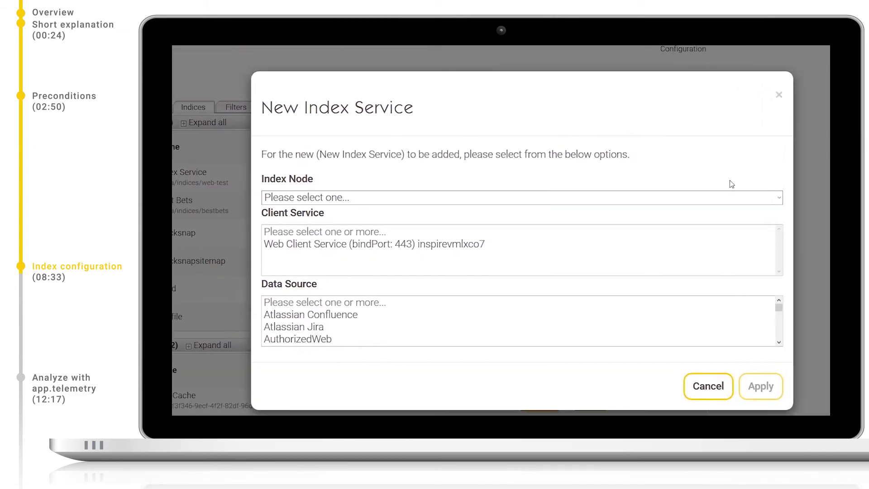
pyautogui.click(731, 186)
pyautogui.click(737, 221)
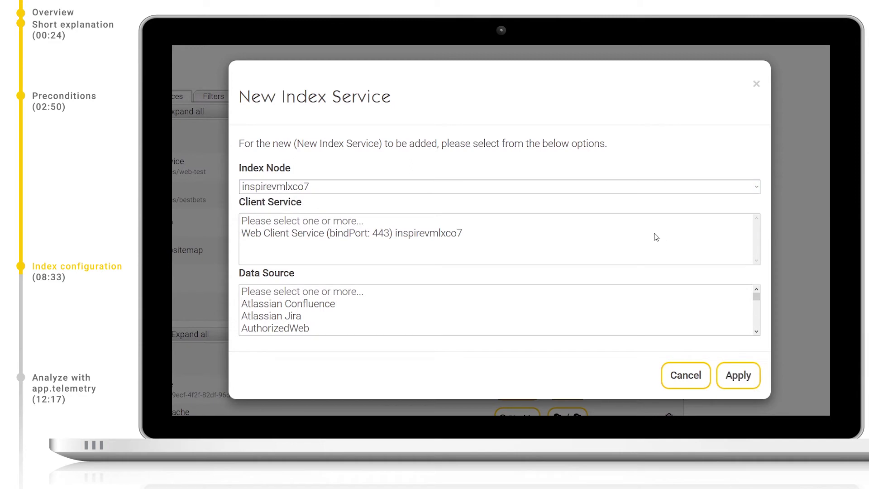
pyautogui.click(653, 233)
pyautogui.moveTo(756, 293); pyautogui.dragTo(756, 313)
pyautogui.click(416, 321)
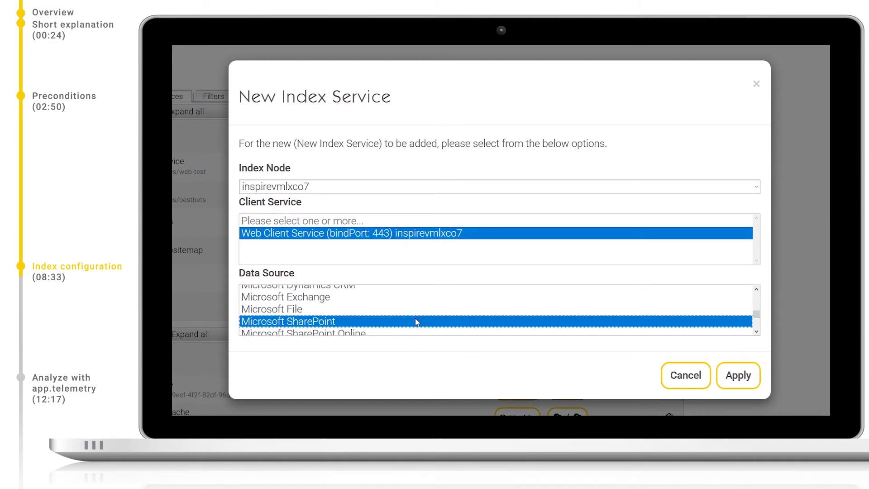
pyautogui.click(734, 383)
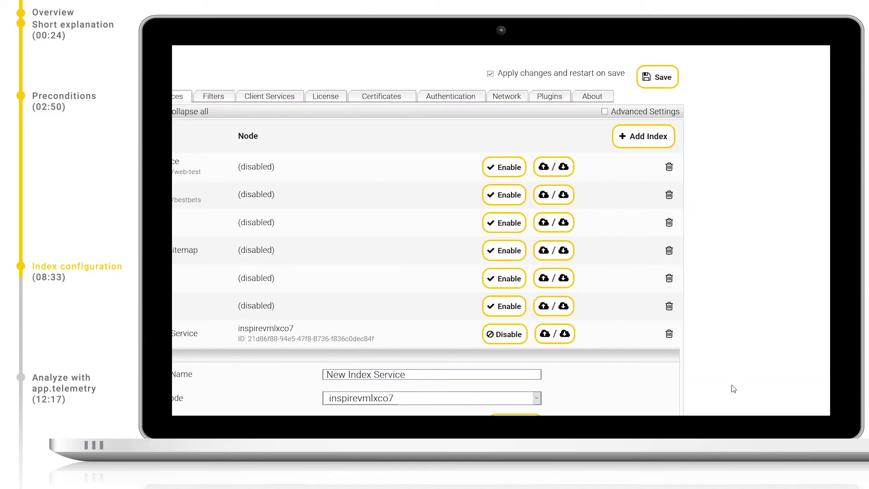
pyautogui.tripleClick(452, 374)
pyautogui.write('sha')
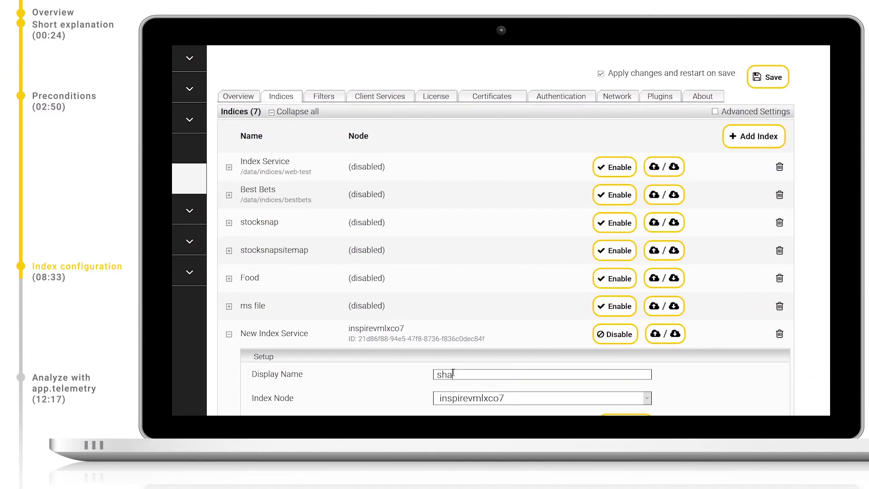
pyautogui.write('repoint')
# Step: Show advanced settings, enter Source Name 'SharePoint', and select Principal Cache for principal resolution
pyautogui.click(714, 111)
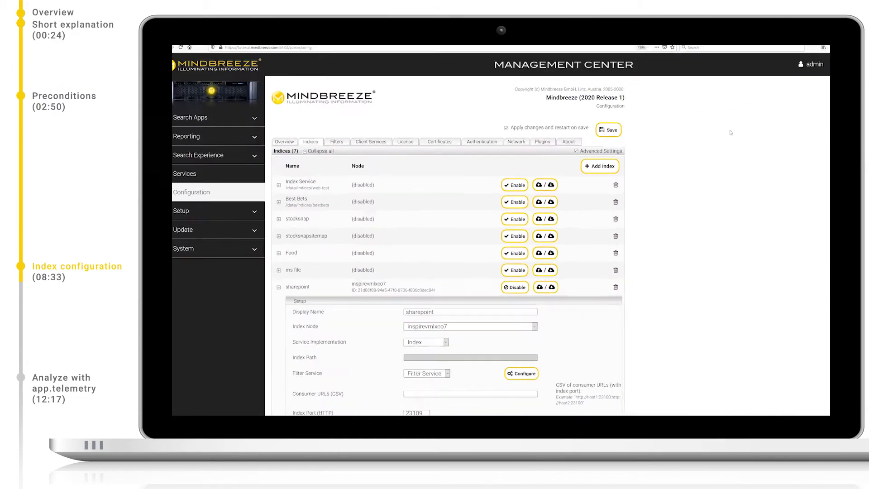
pyautogui.scroll(-5, 438, 250)
pyautogui.scroll(-5, 438, 250)
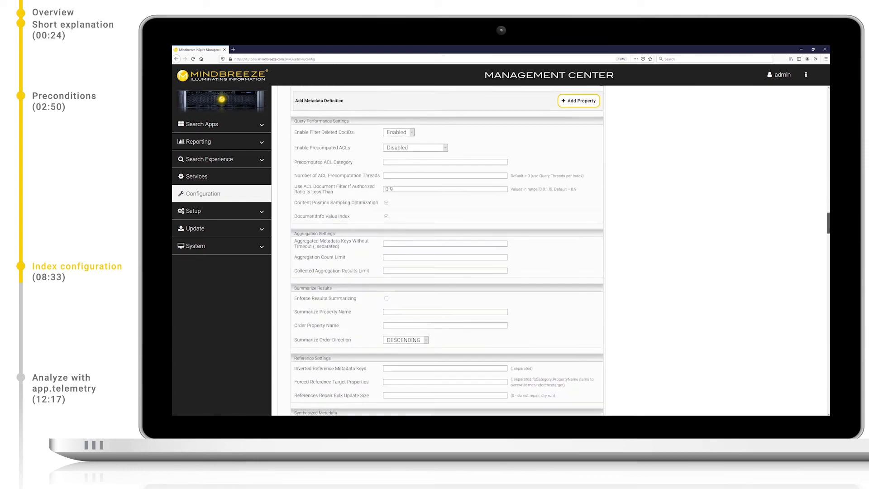
pyautogui.scroll(-5, 438, 250)
pyautogui.scroll(-5, 438, 250)
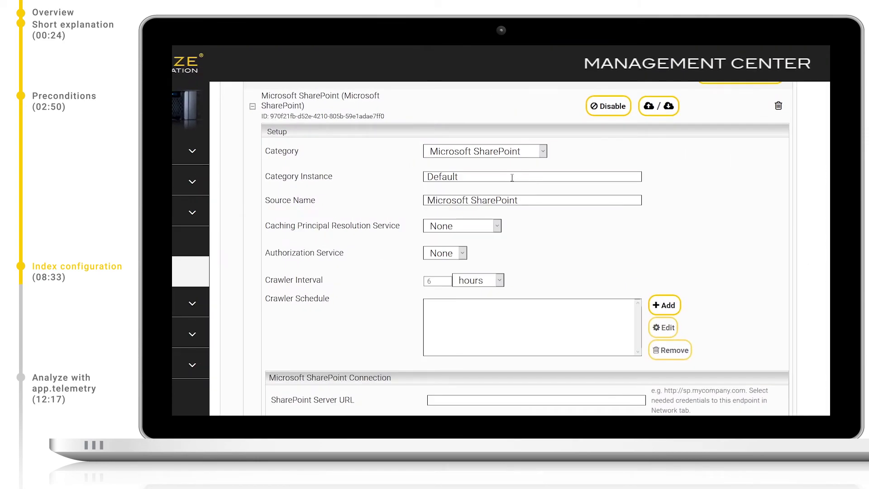
pyautogui.doubleClick(512, 177)
pyautogui.write('share')
pyautogui.write('point')
pyautogui.doubleClick(519, 199)
pyautogui.hotkey('ctrl', 'a')
pyautogui.press('BackSpace')
pyautogui.write('Sha')
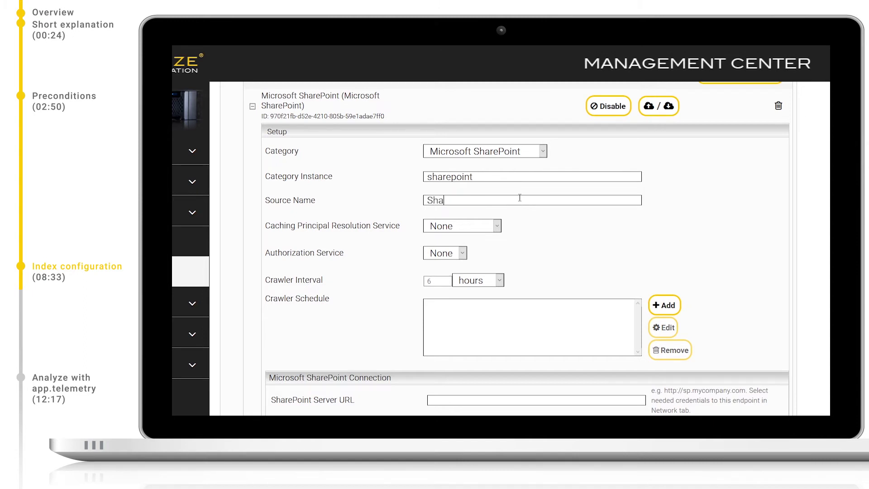
pyautogui.write('rePoint')
pyautogui.click(499, 227)
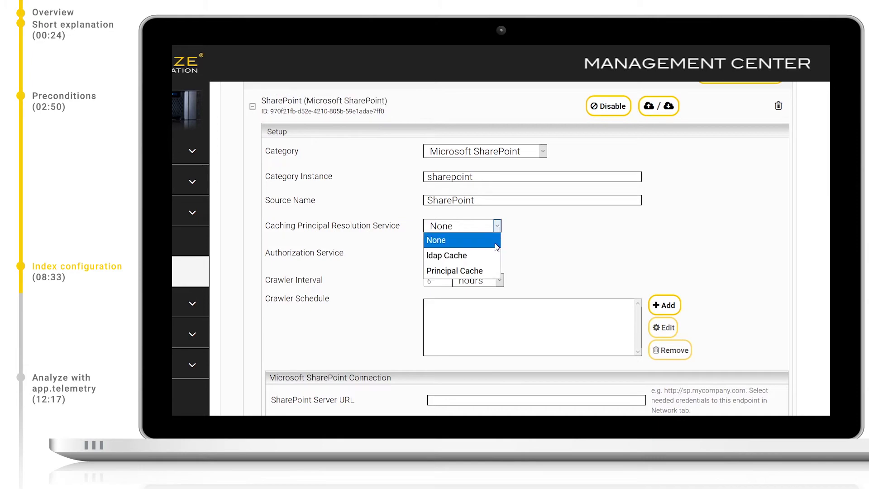
pyautogui.click(486, 270)
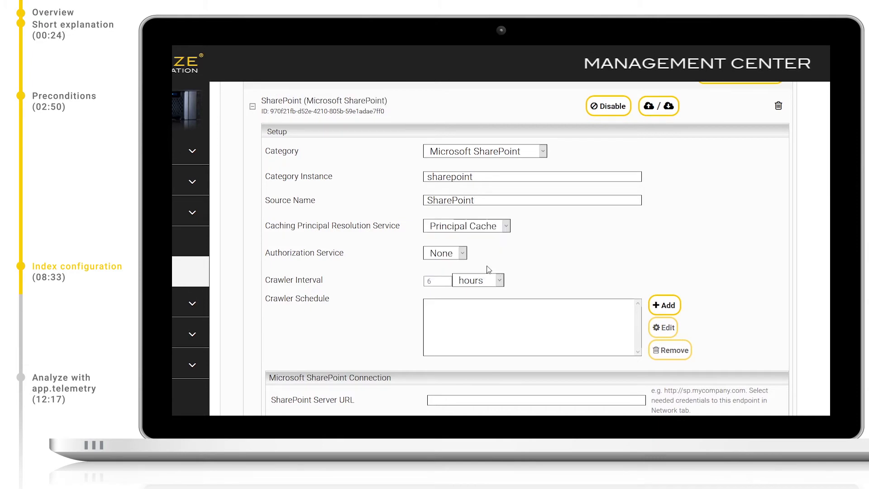
pyautogui.scroll(-3, 502, 270)
pyautogui.scroll(-3, 502, 274)
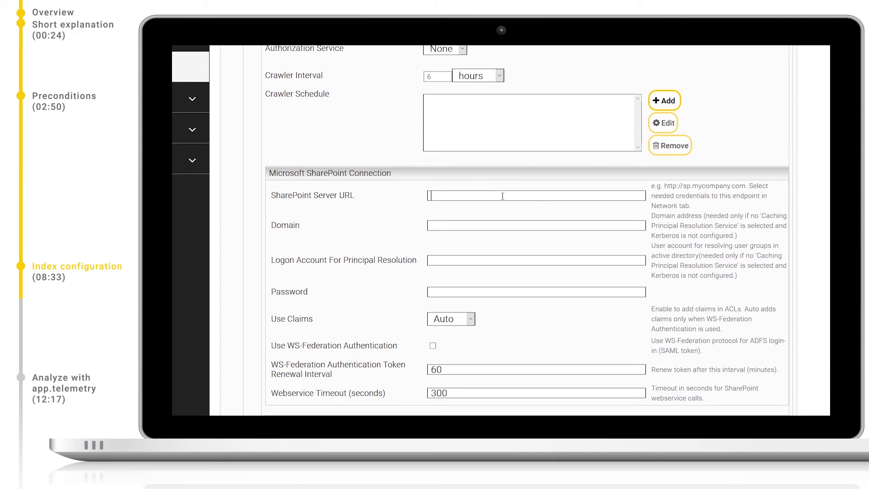
pyautogui.write('https://ins')
pyautogui.write('piremssps.mindbre')
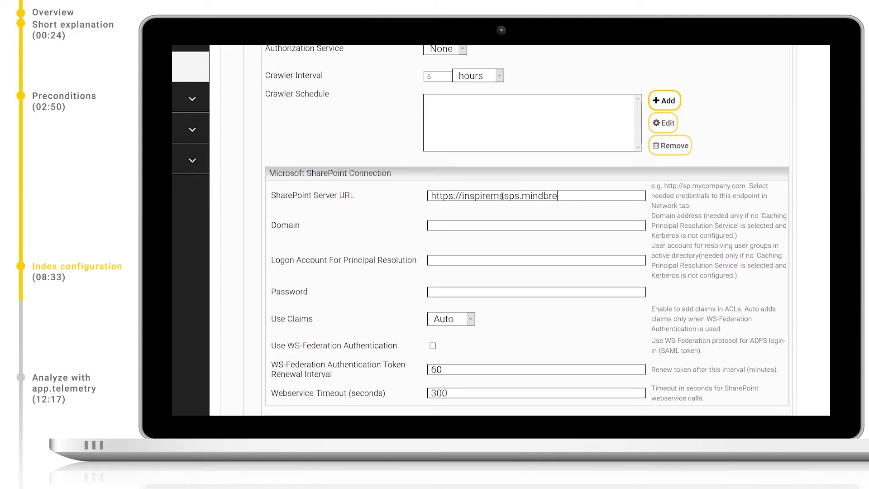
pyautogui.write('eze.com')
# Step: Keep the SharePoint connection's Use Claims setting on Auto
pyautogui.click(471, 324)
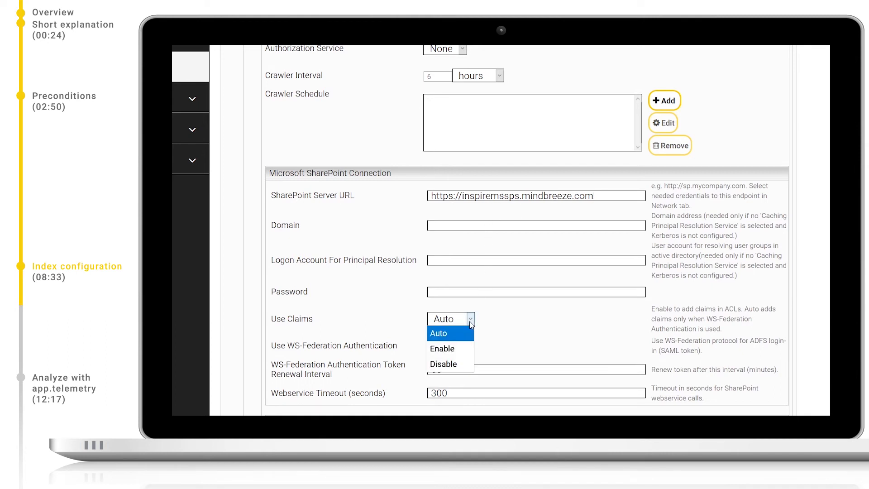
pyautogui.click(471, 324)
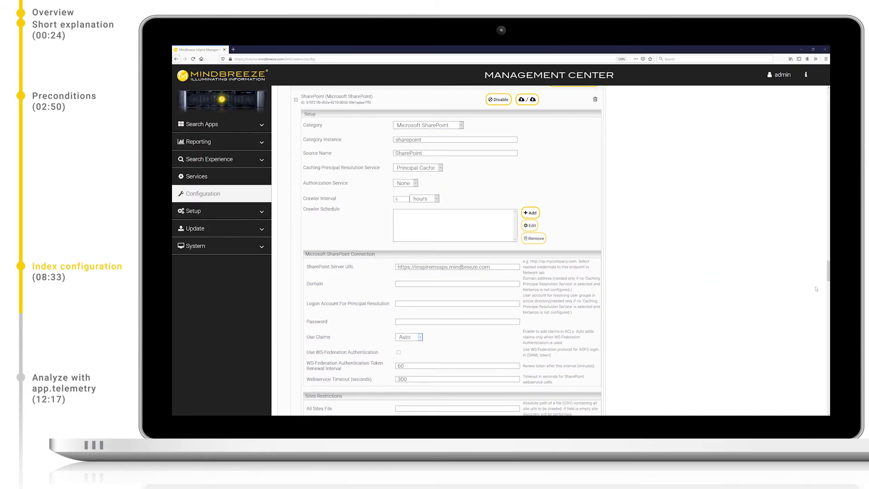
pyautogui.scroll(-5, 452, 250)
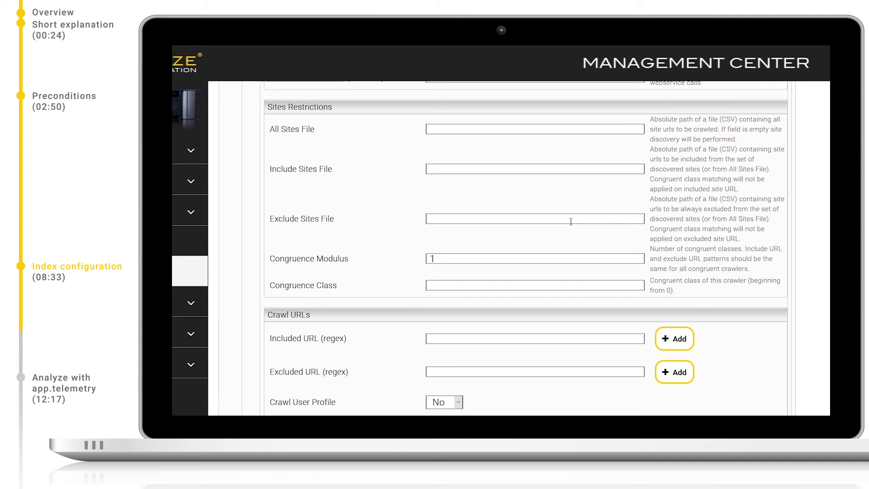
pyautogui.scroll(-4, 557, 238)
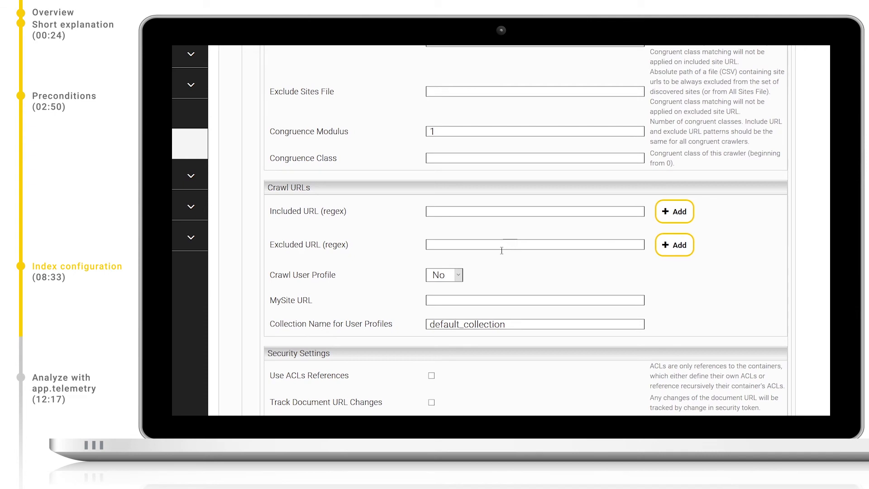
# Step: Set the SharePoint crawler's Crawl User Profile option to Yes
pyautogui.click(460, 277)
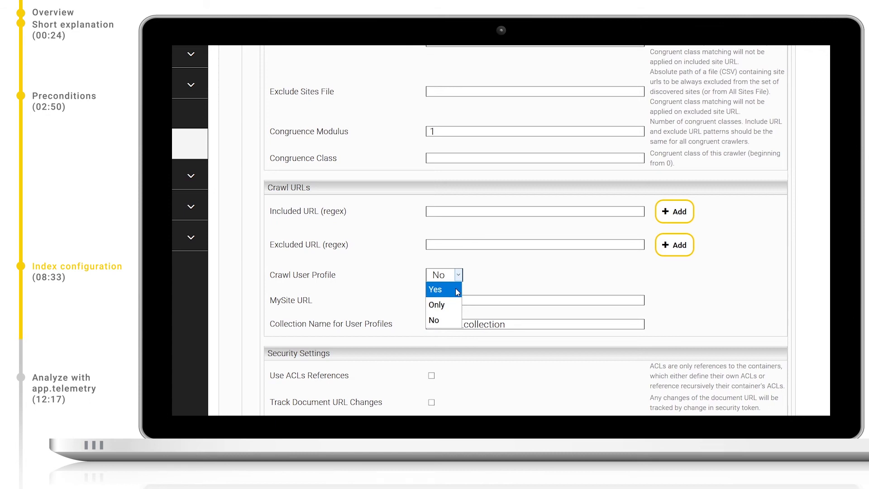
pyautogui.press('Escape')
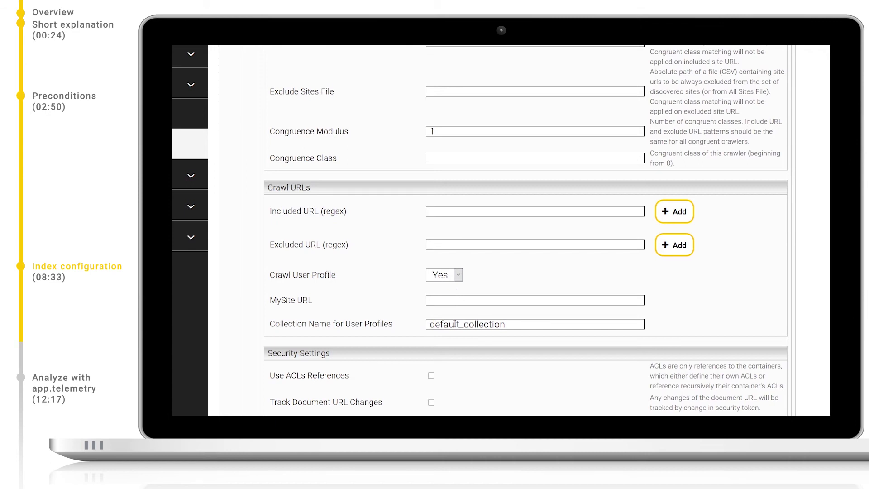
pyautogui.scroll(-2, 452, 296)
pyautogui.scroll(-2, 448, 260)
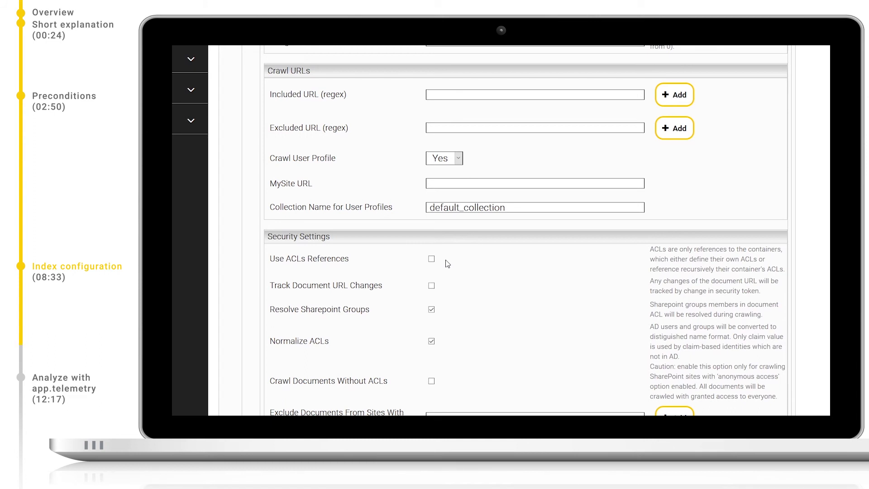
# Step: Enable Track Document URL Changes; disable Resolve Sharepoint Groups and Normalize ACLs
pyautogui.click(432, 286)
pyautogui.click(432, 312)
pyautogui.click(432, 311)
pyautogui.click(432, 344)
pyautogui.click(432, 342)
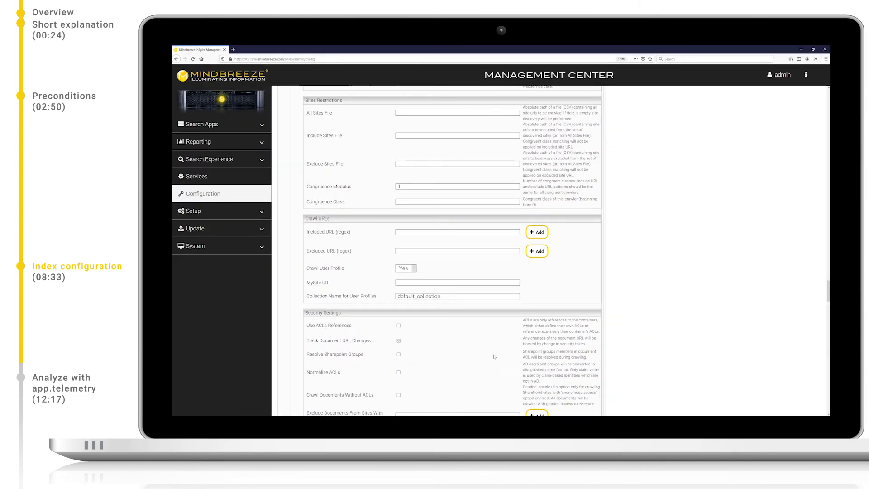
pyautogui.moveTo(826, 294); pyautogui.dragTo(824, 100)
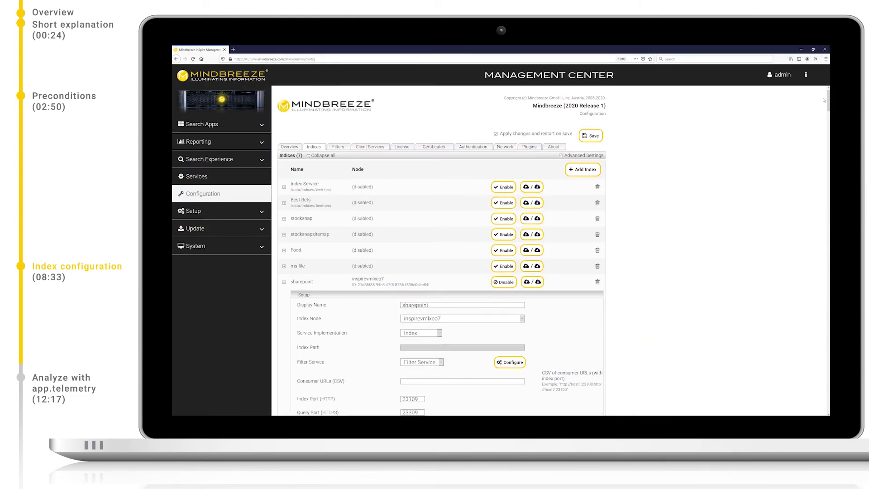
# Step: Enable Unrestricted Public Access, disable Enforce ACL Evaluation, and save after clearing the save error
pyautogui.click(591, 139)
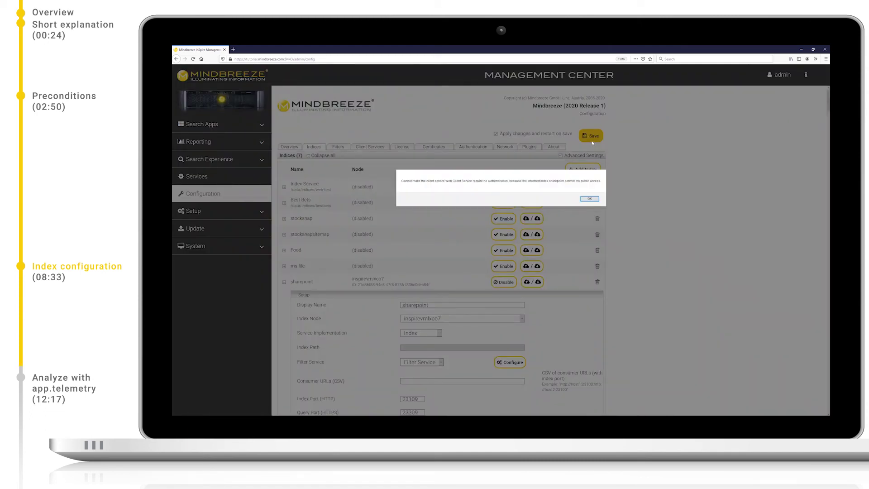
pyautogui.click(585, 200)
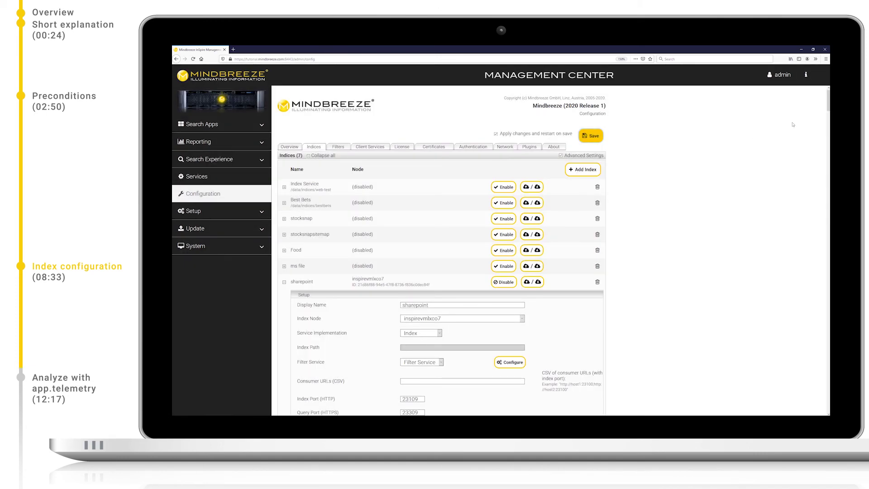
pyautogui.scroll(-3, 792, 124)
pyautogui.scroll(-5, 792, 124)
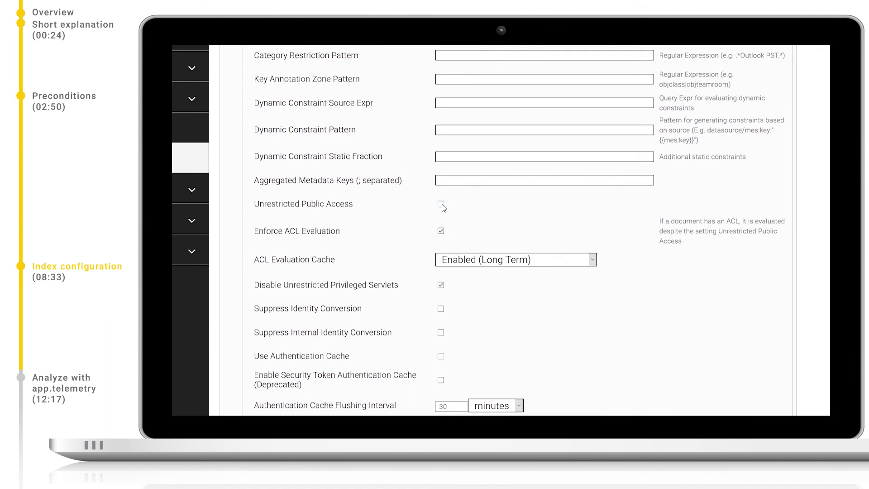
pyautogui.click(440, 204)
pyautogui.click(443, 232)
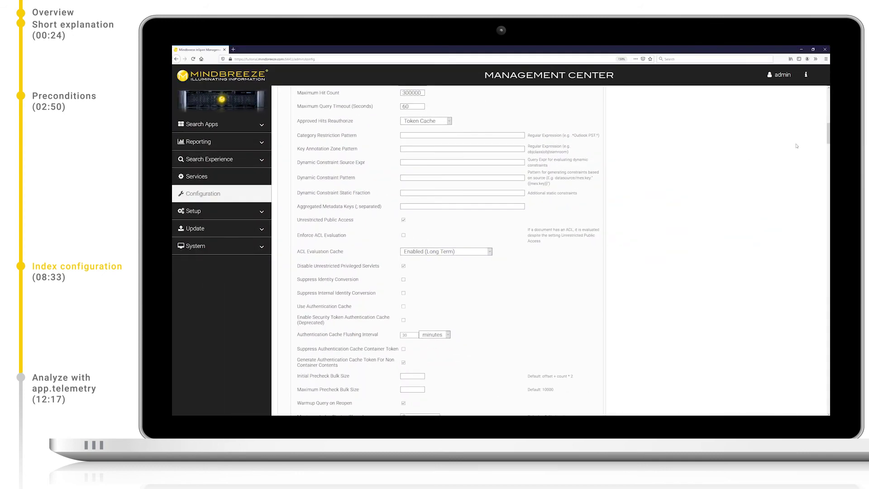
pyautogui.scroll(10, 437, 252)
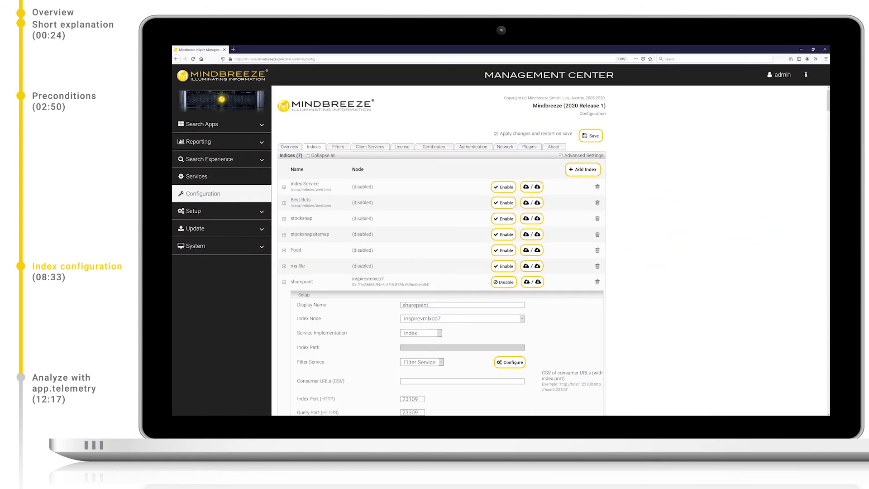
pyautogui.click(593, 136)
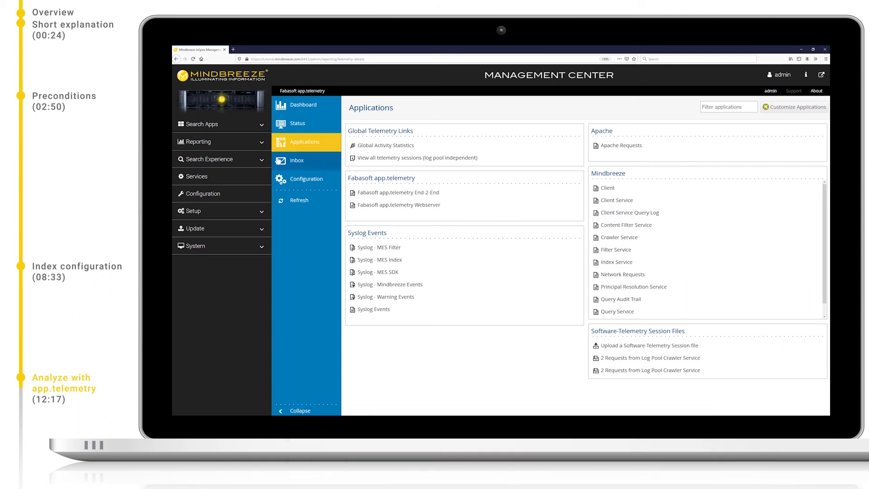
# Step: Show Crawler Service telemetry data in a new app.telemetry tab, sorted newest first by Start Time
pyautogui.click(249, 149)
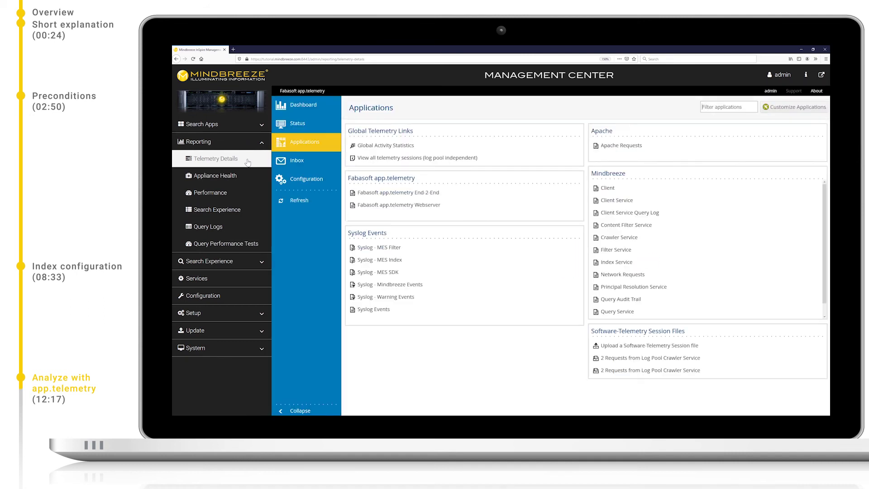
pyautogui.click(821, 75)
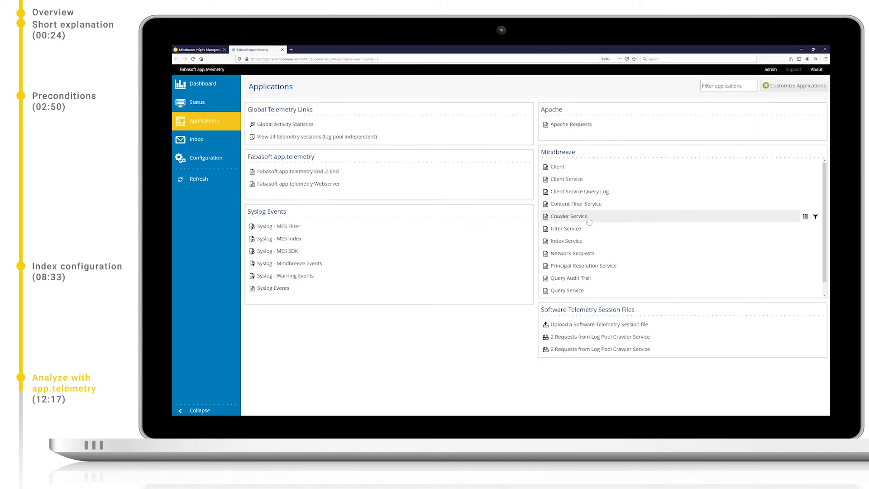
pyautogui.click(569, 217)
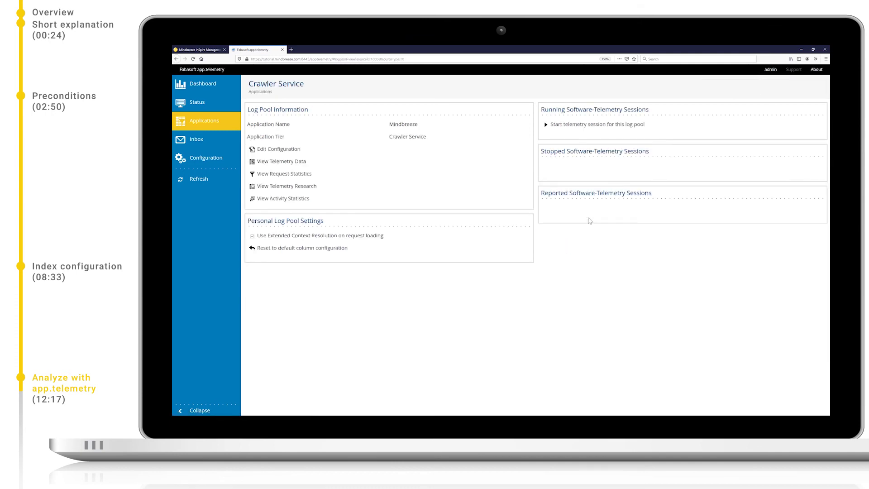
pyautogui.click(305, 163)
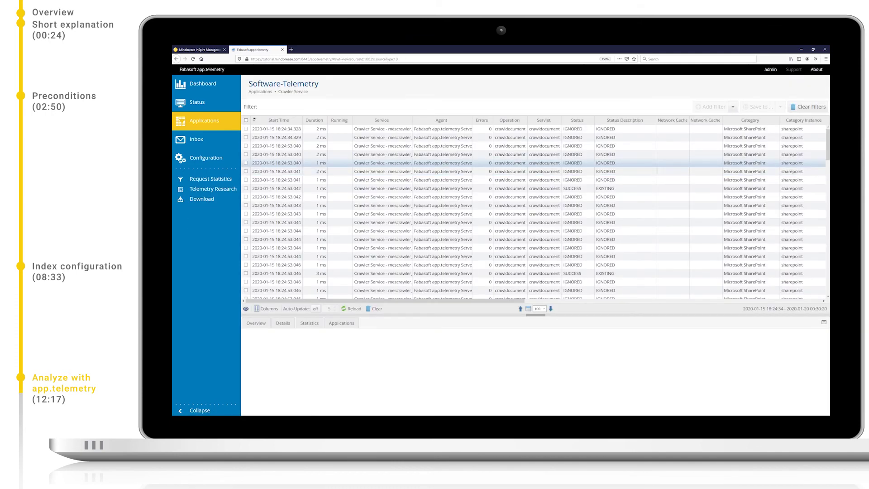
pyautogui.click(287, 125)
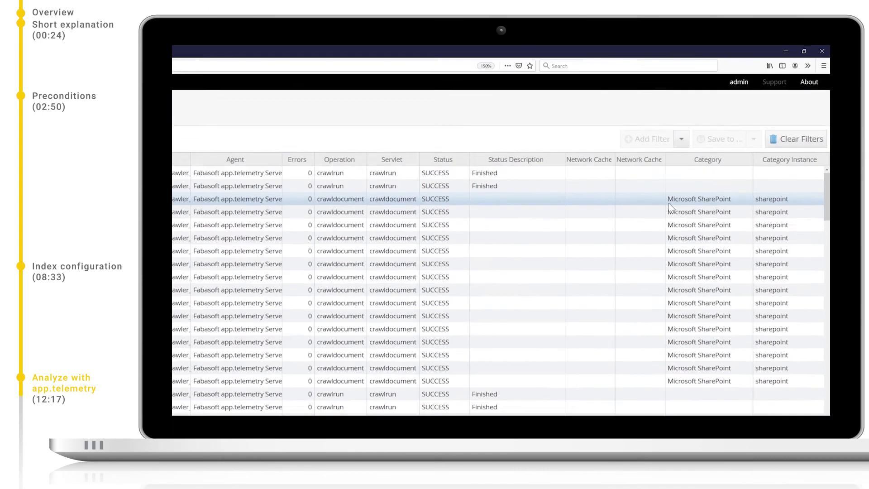
# Step: Filter the requests to Category contains 'Microsoft SharePoint'
pyautogui.rightClick(685, 228)
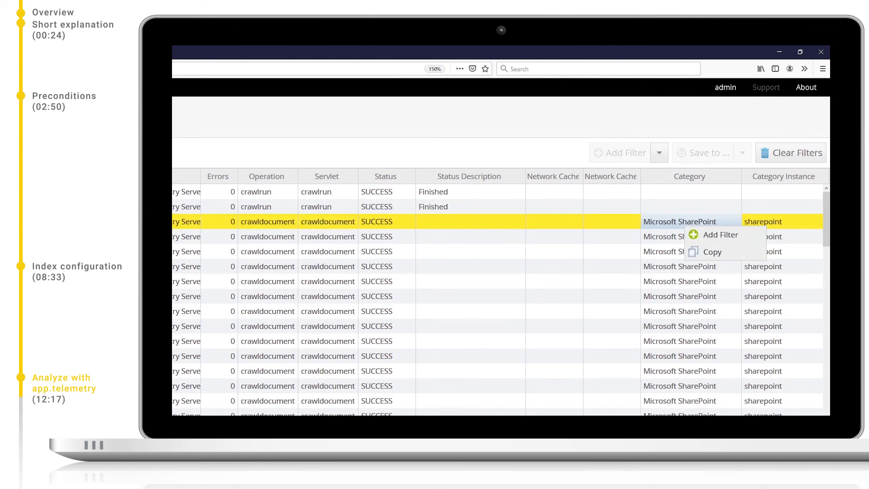
pyautogui.click(692, 234)
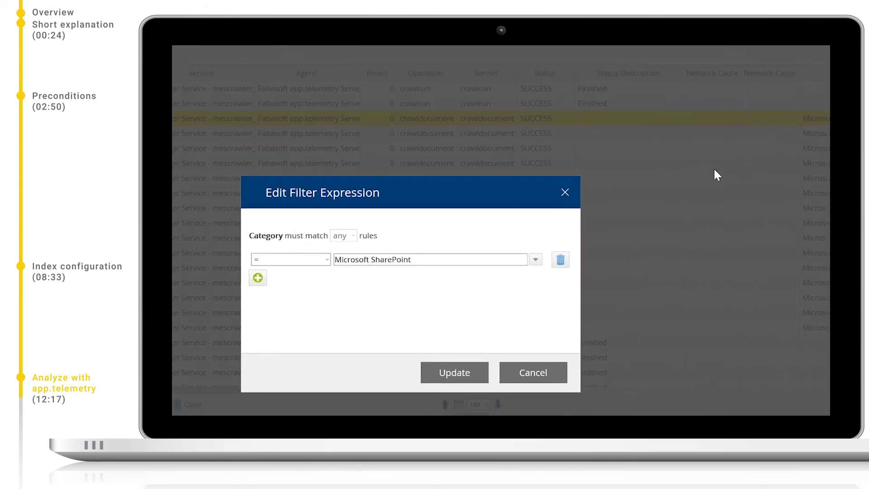
pyautogui.click(413, 204)
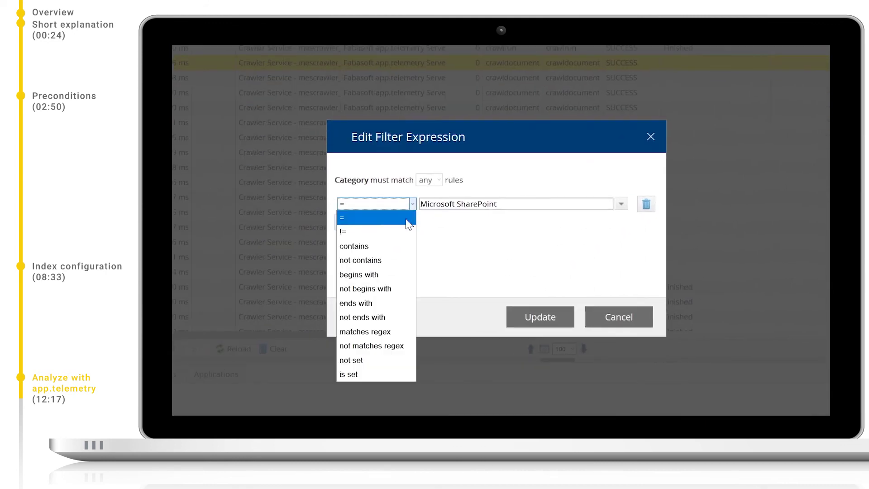
pyautogui.click(397, 251)
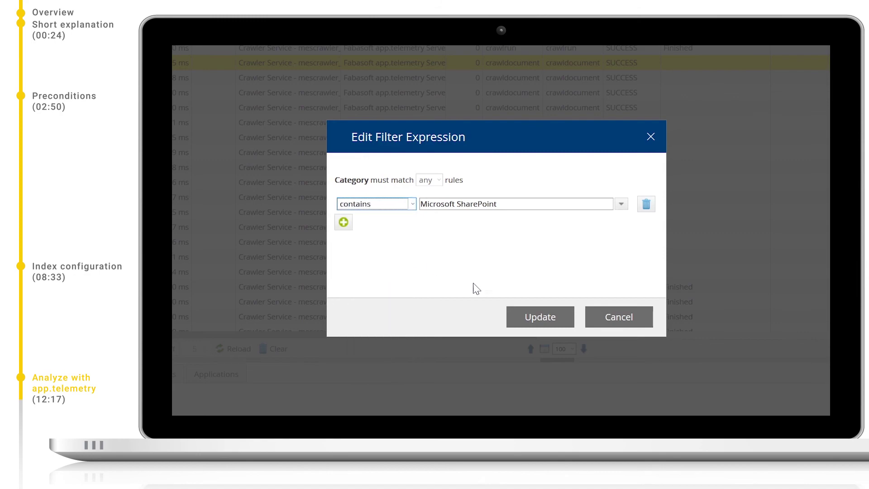
pyautogui.click(513, 317)
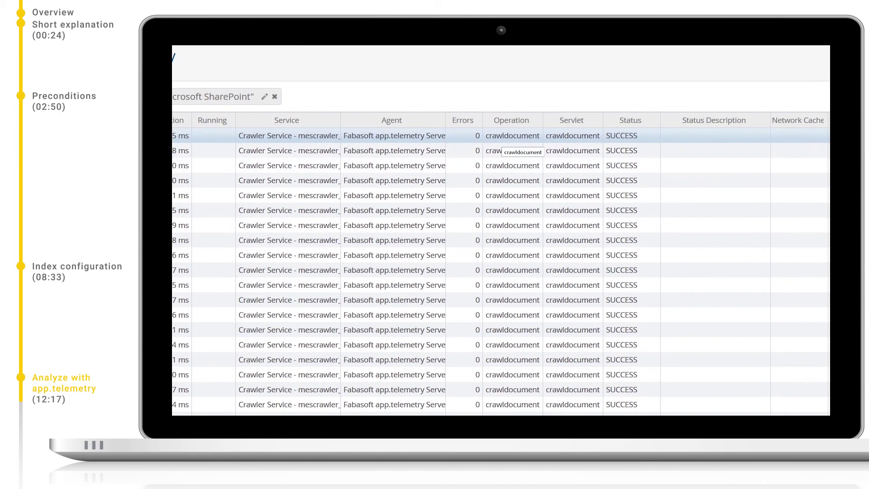
# Step: Add a second filter for Operation contains 'crawldocument'
pyautogui.rightClick(501, 139)
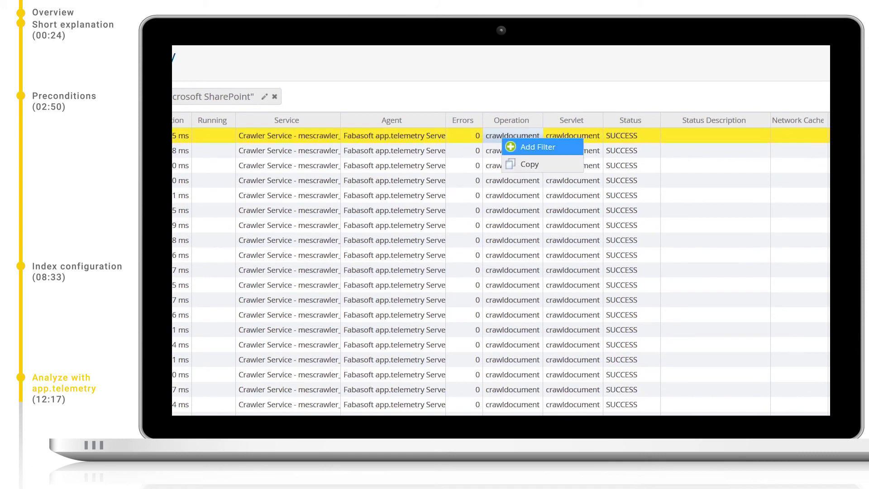
pyautogui.click(516, 146)
pyautogui.click(412, 204)
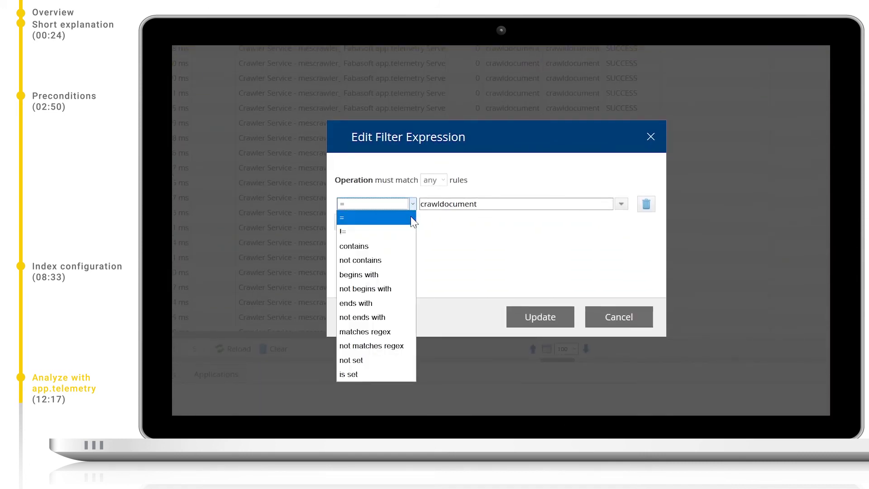
pyautogui.click(406, 242)
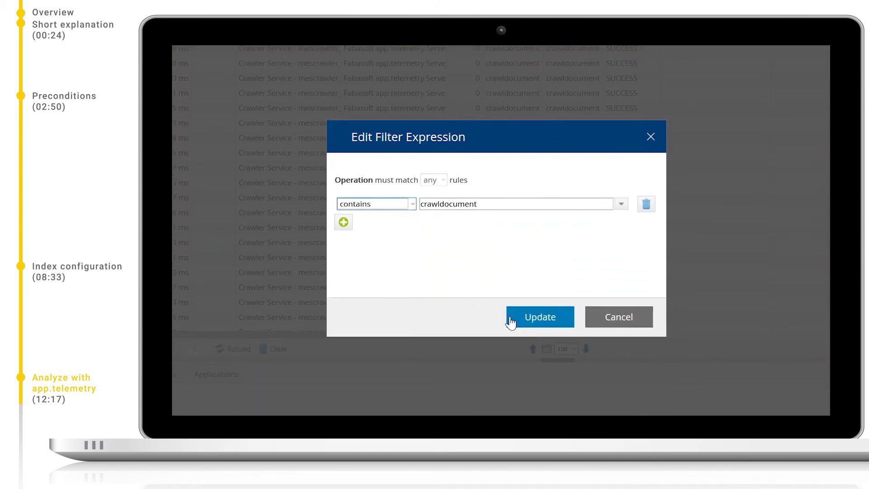
pyautogui.click(512, 318)
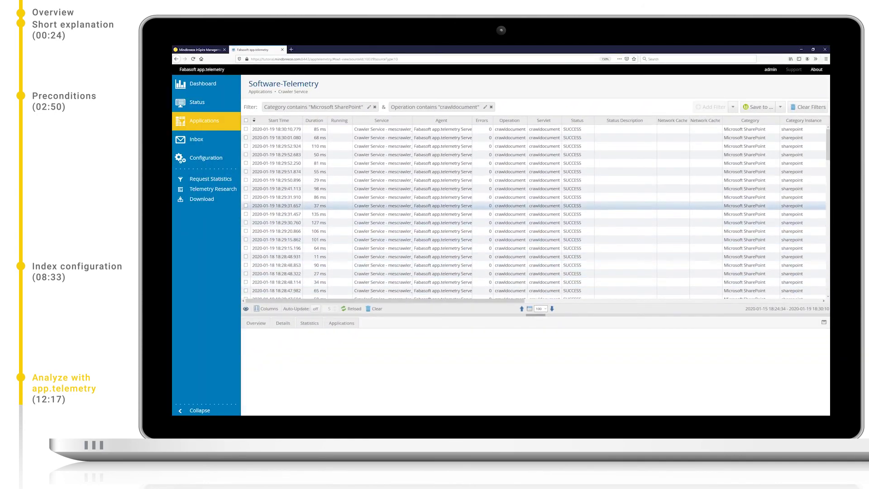
# Step: Show the associated requests of the newest crawldocument request
pyautogui.click(367, 131)
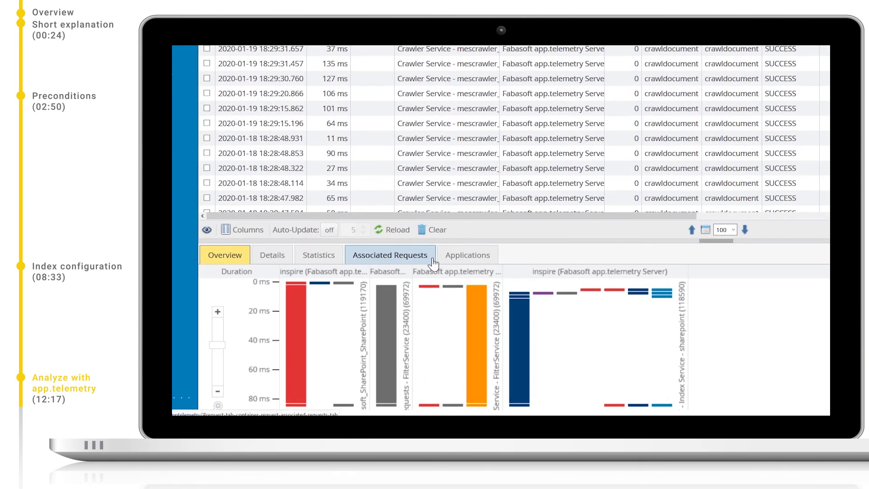
pyautogui.click(434, 261)
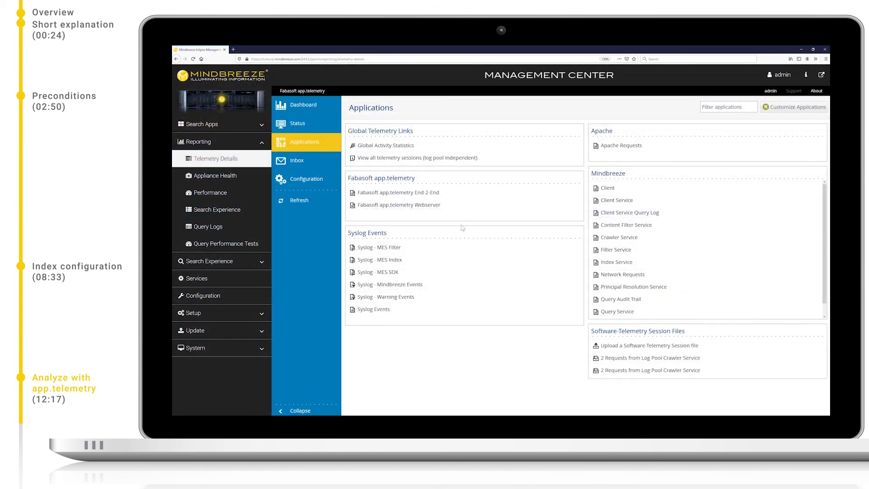
# Step: Show the unfiltered Crawler Service telemetry data in a new app.telemetry tab
pyautogui.click(820, 76)
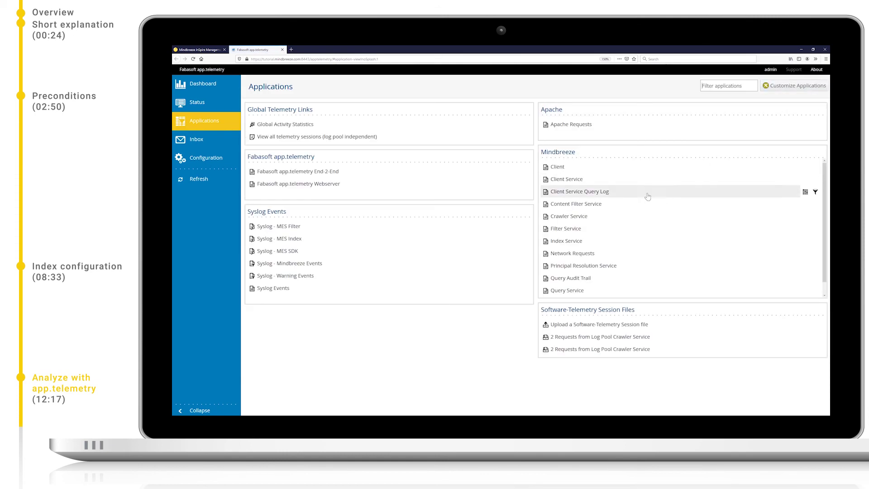
pyautogui.click(593, 218)
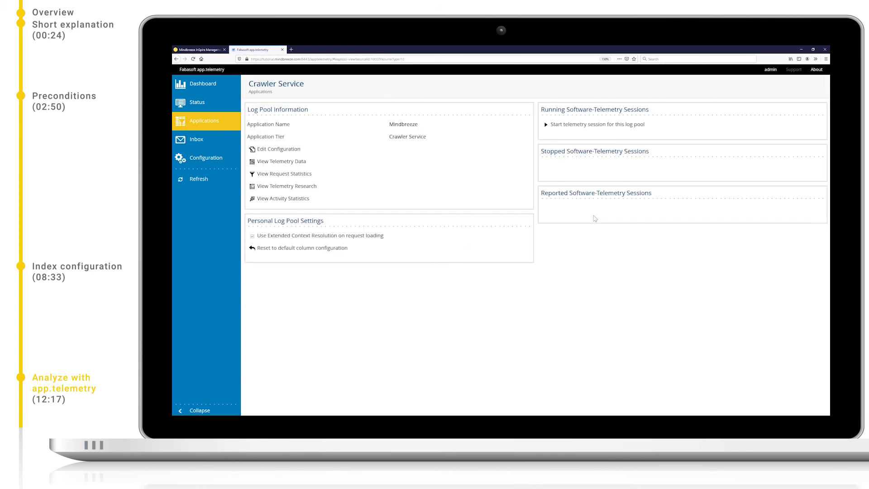
pyautogui.click(335, 166)
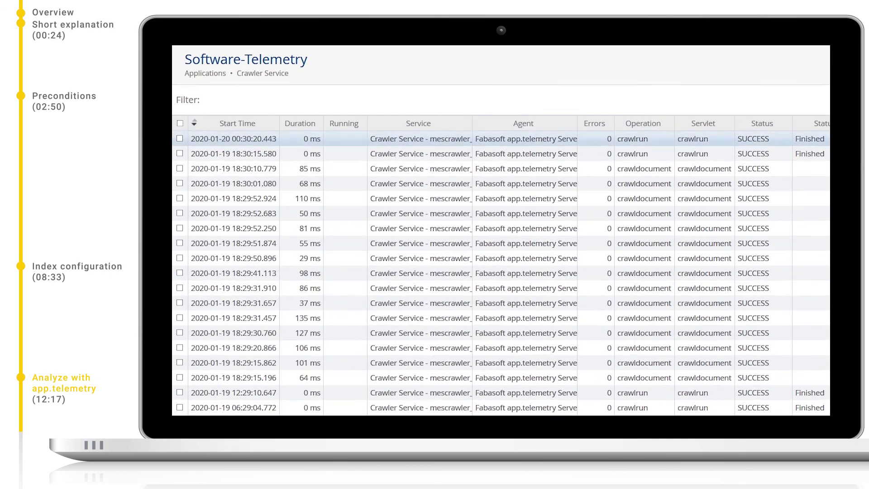
# Step: Set up an Operation contains 'crawlrun' filter on the request list
pyautogui.rightClick(638, 139)
pyautogui.click(644, 145)
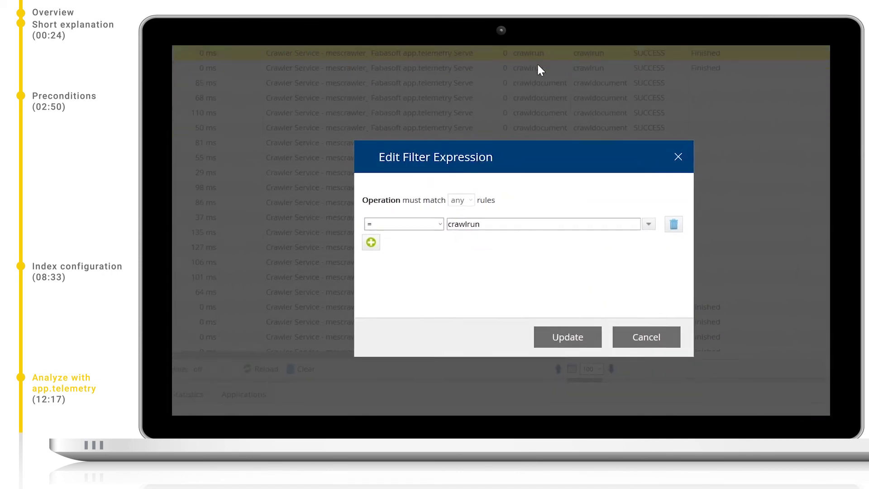
pyautogui.click(422, 209)
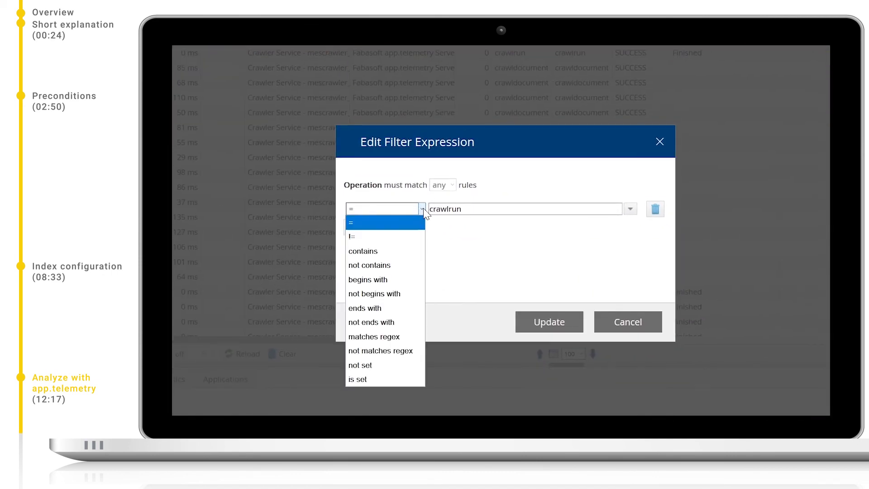
pyautogui.click(417, 252)
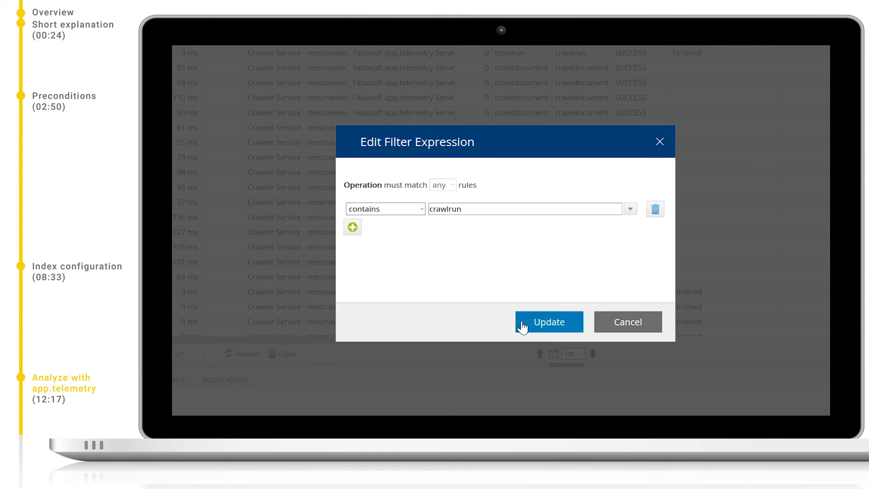
pyautogui.click(522, 327)
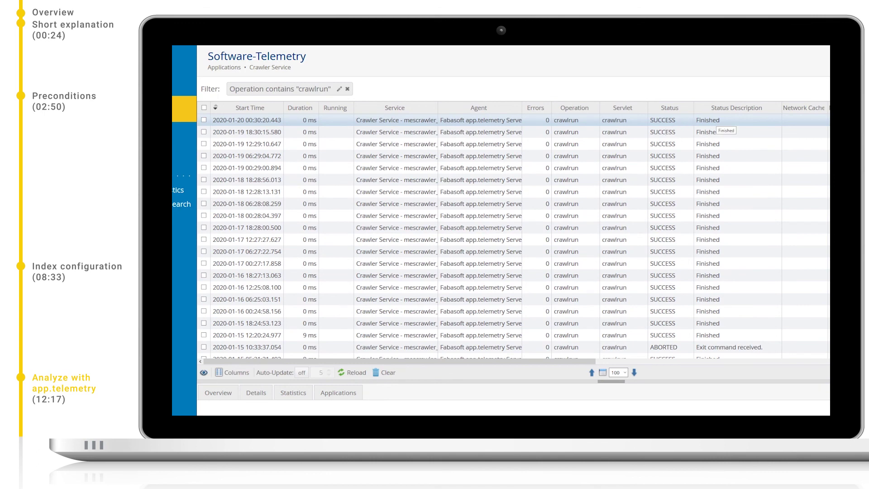
# Step: Show the newest crawlrun request's details, expanding the Index:process and CrawlerService:crawl events
pyautogui.click(716, 121)
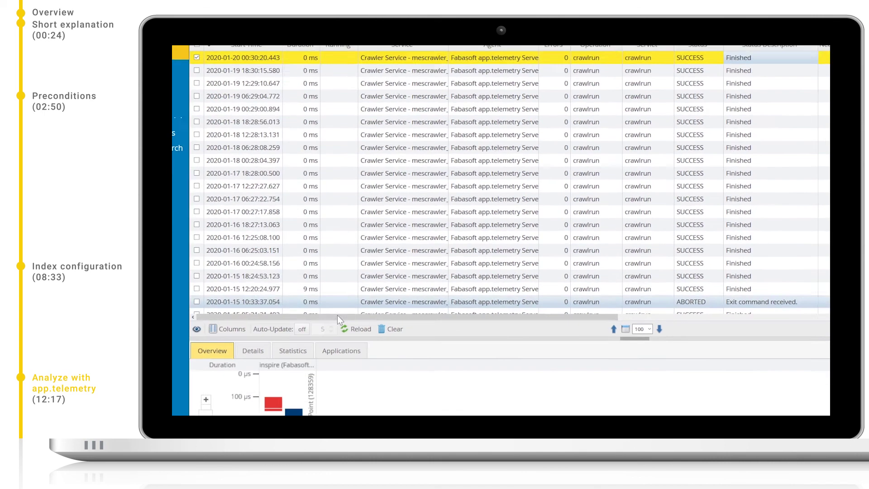
pyautogui.click(256, 392)
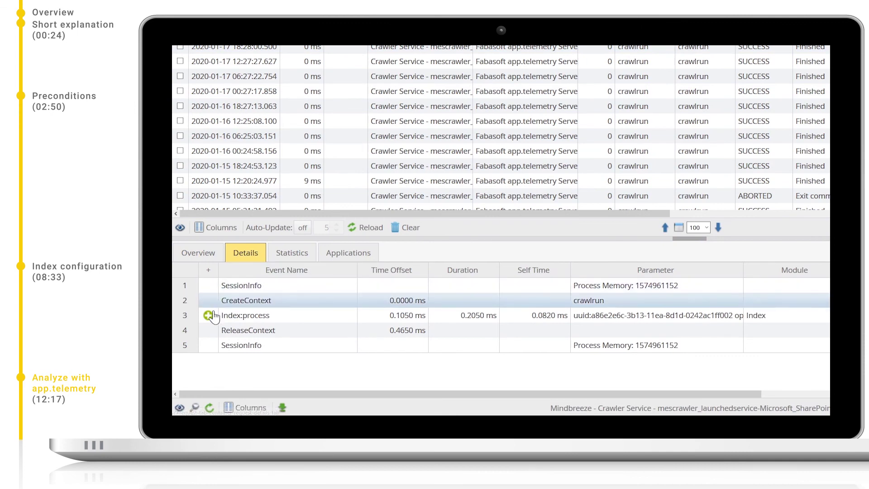
pyautogui.click(208, 315)
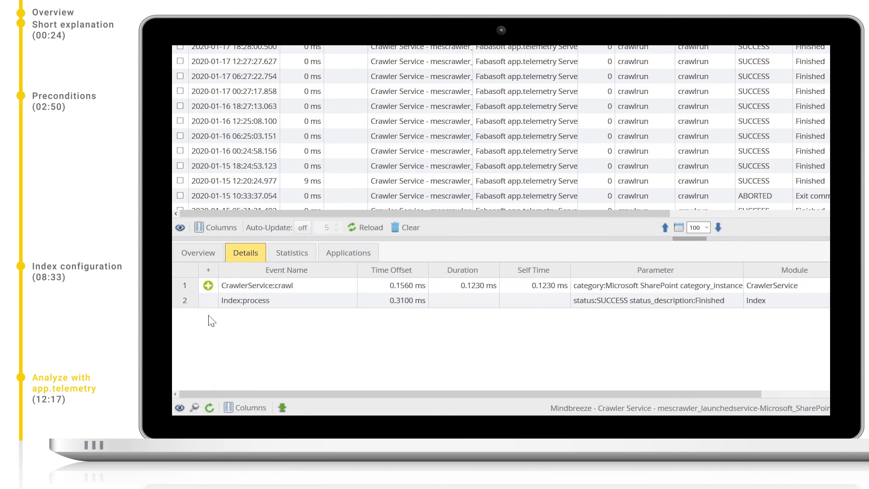
pyautogui.click(208, 286)
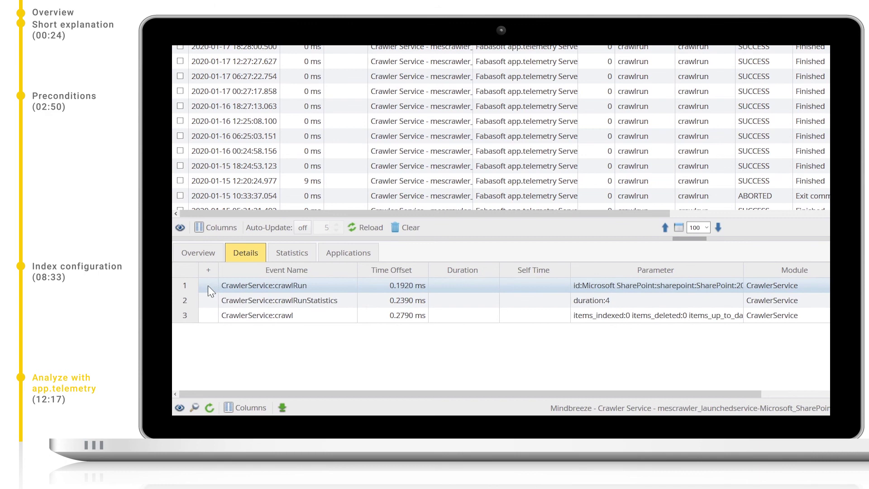